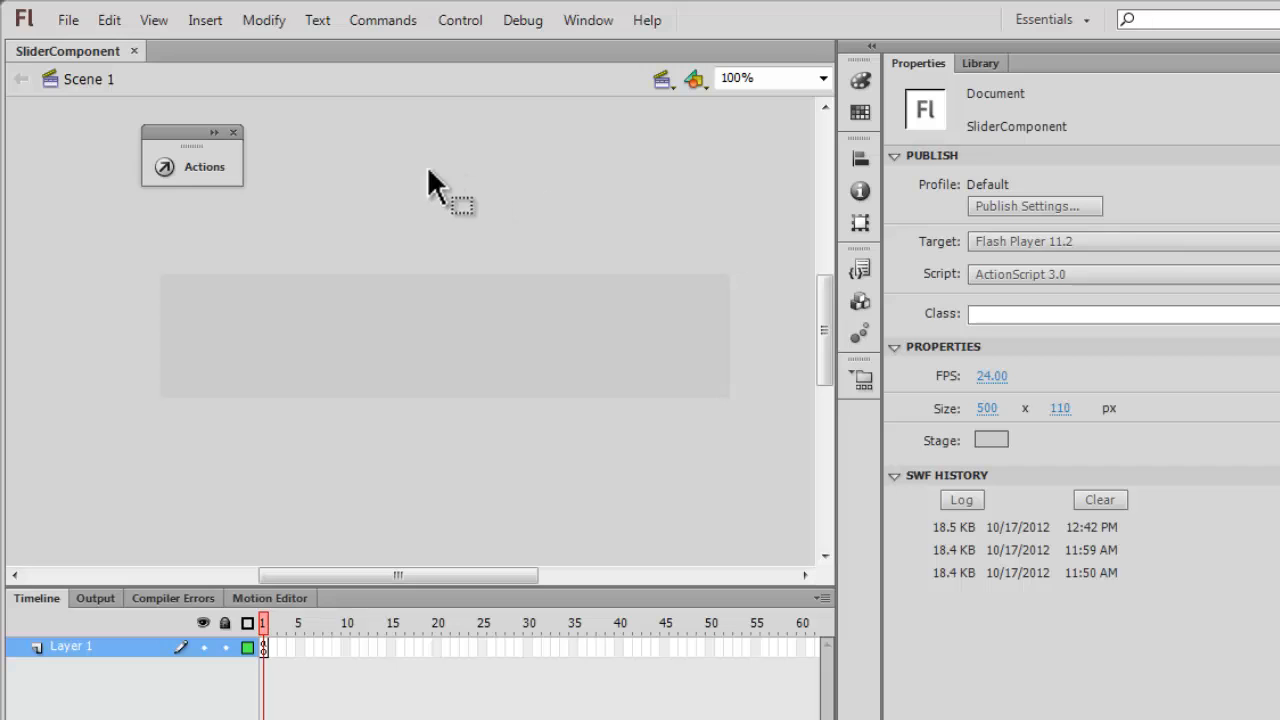
Create a new ActionScript 3.0 document and change its stage colour to light grey.
click(68, 20)
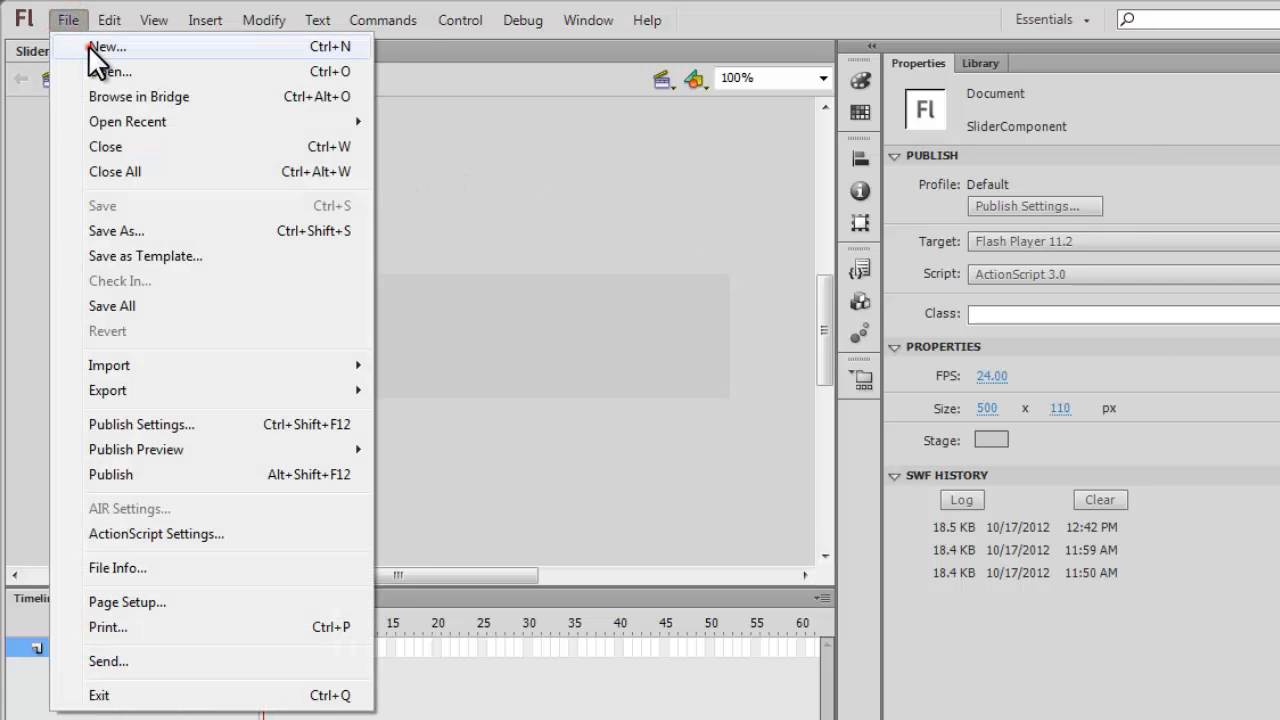
click(90, 47)
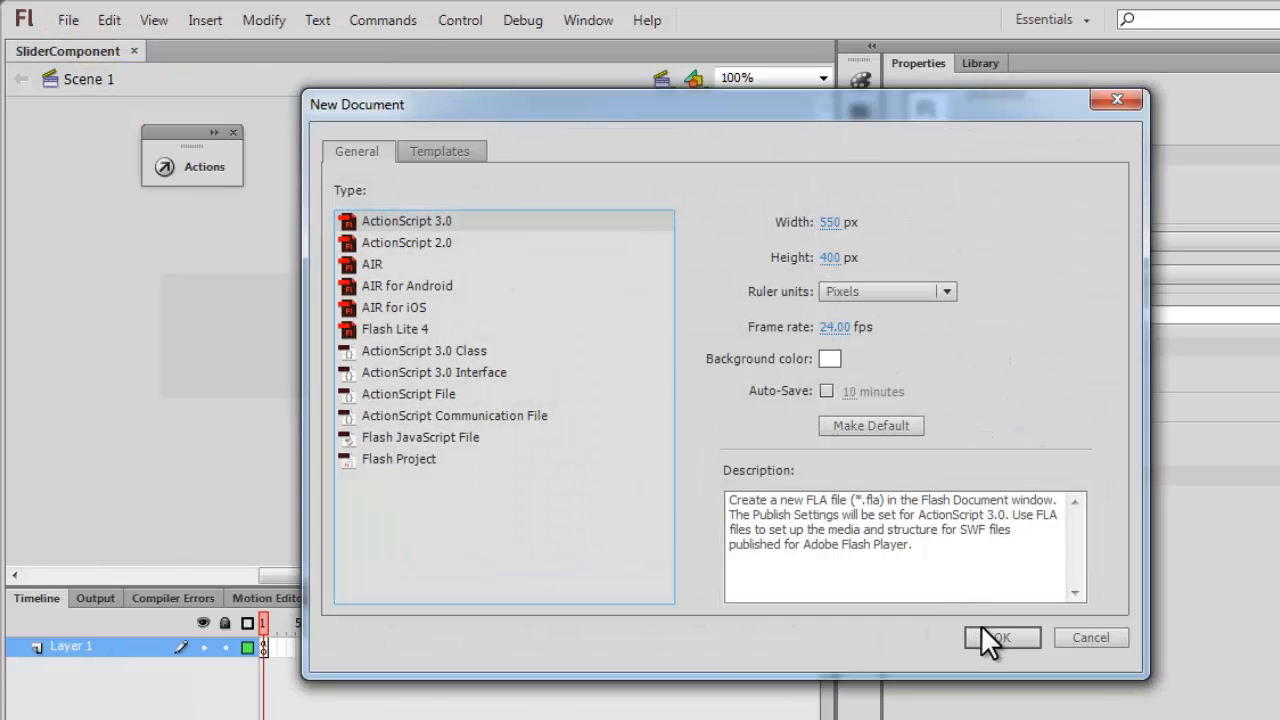
click(985, 632)
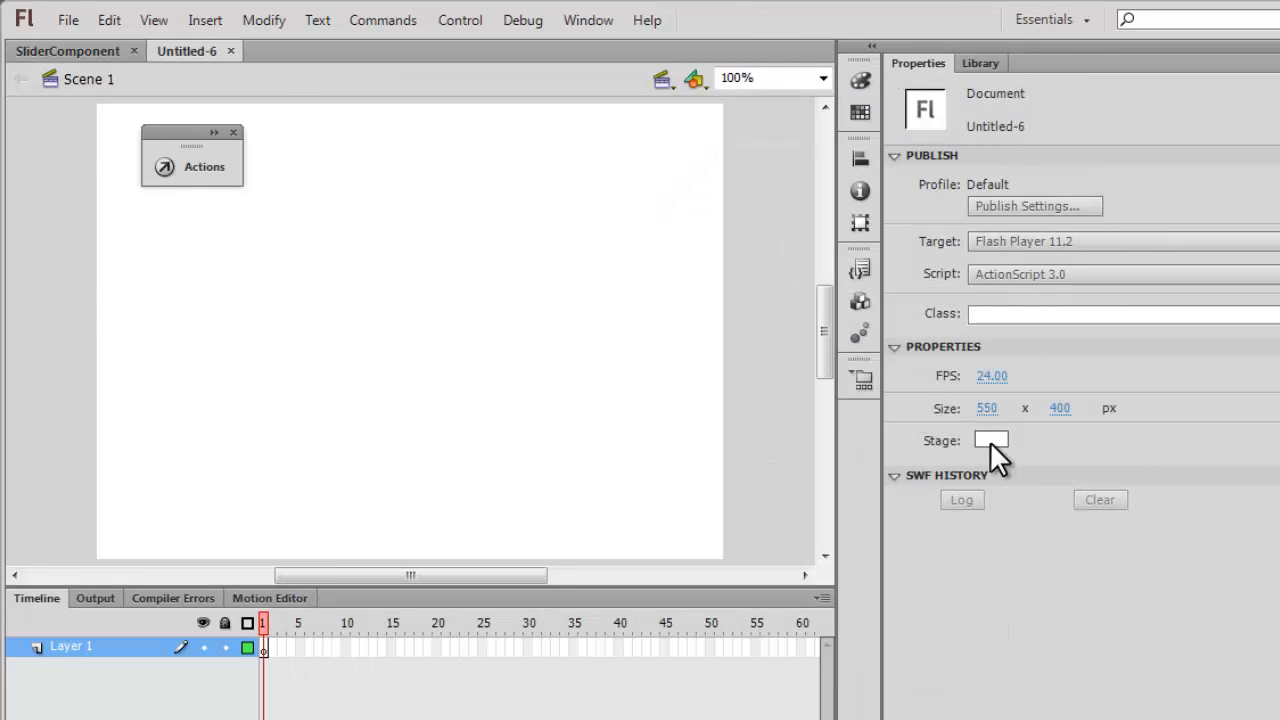
click(990, 441)
click(1007, 552)
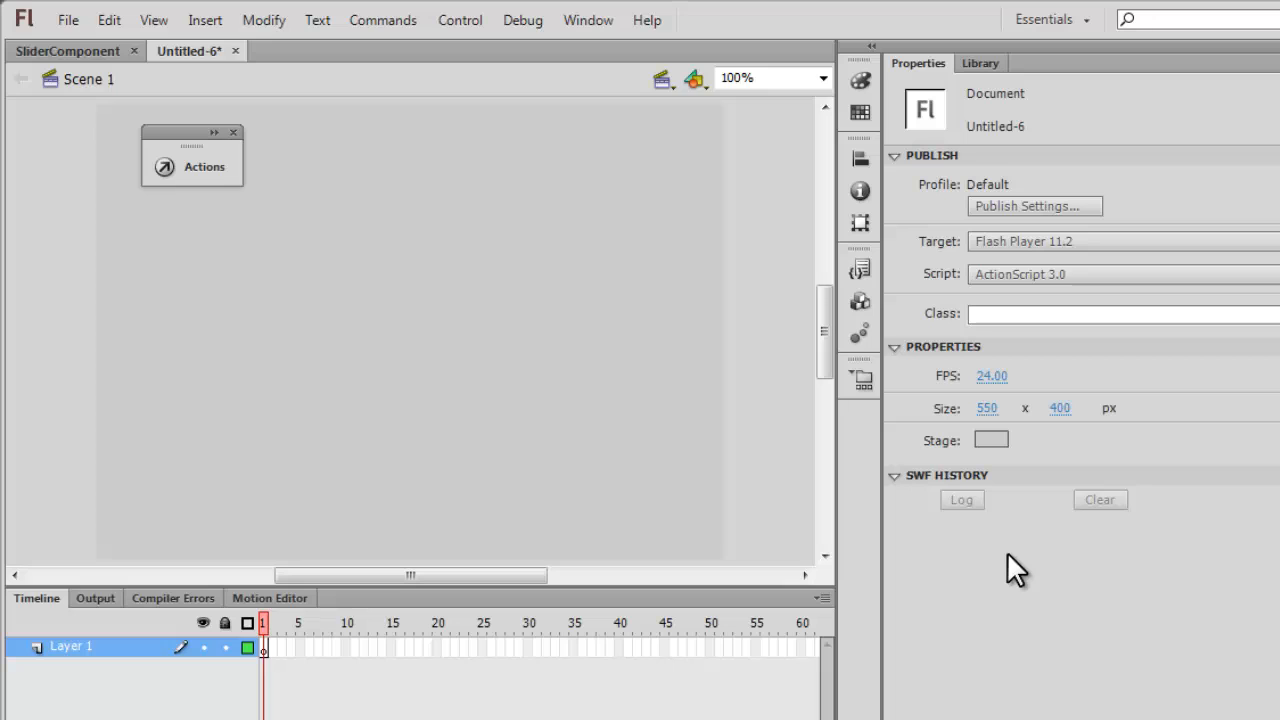
Set the document's stage size to 500 x 110 px.
click(987, 408)
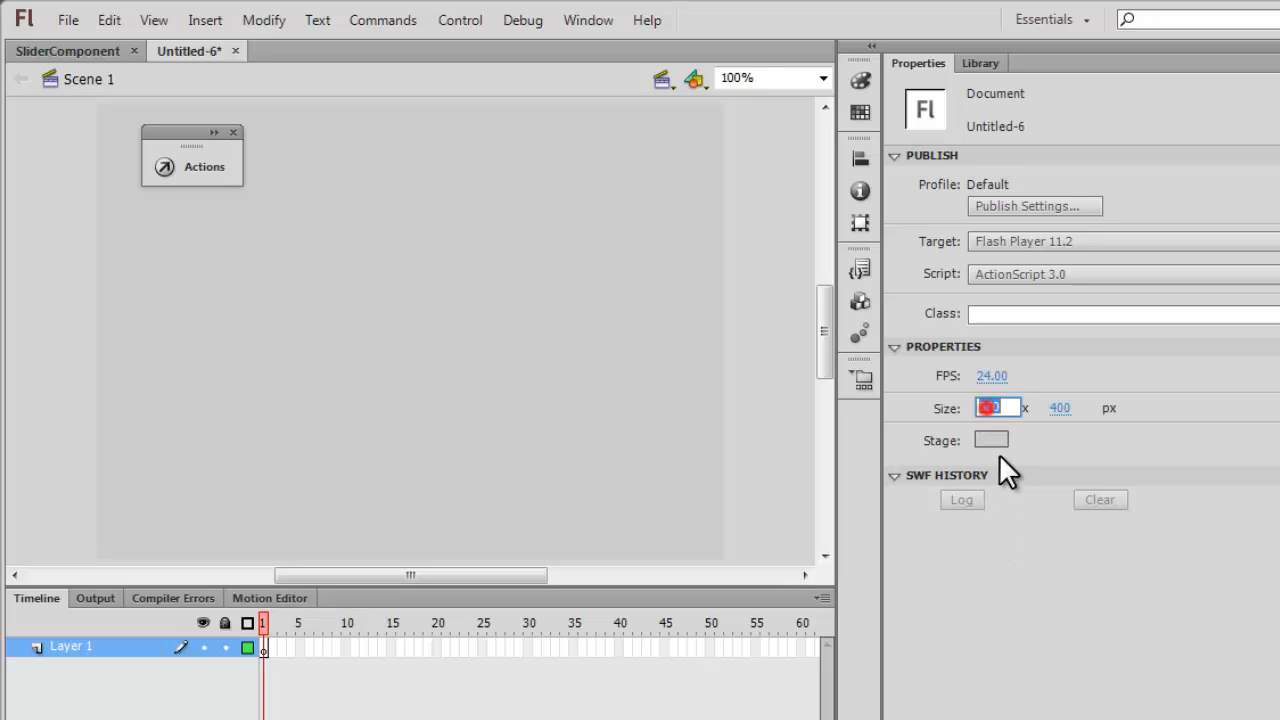
text(500)
key(Tab)
text(110)
key(Return)
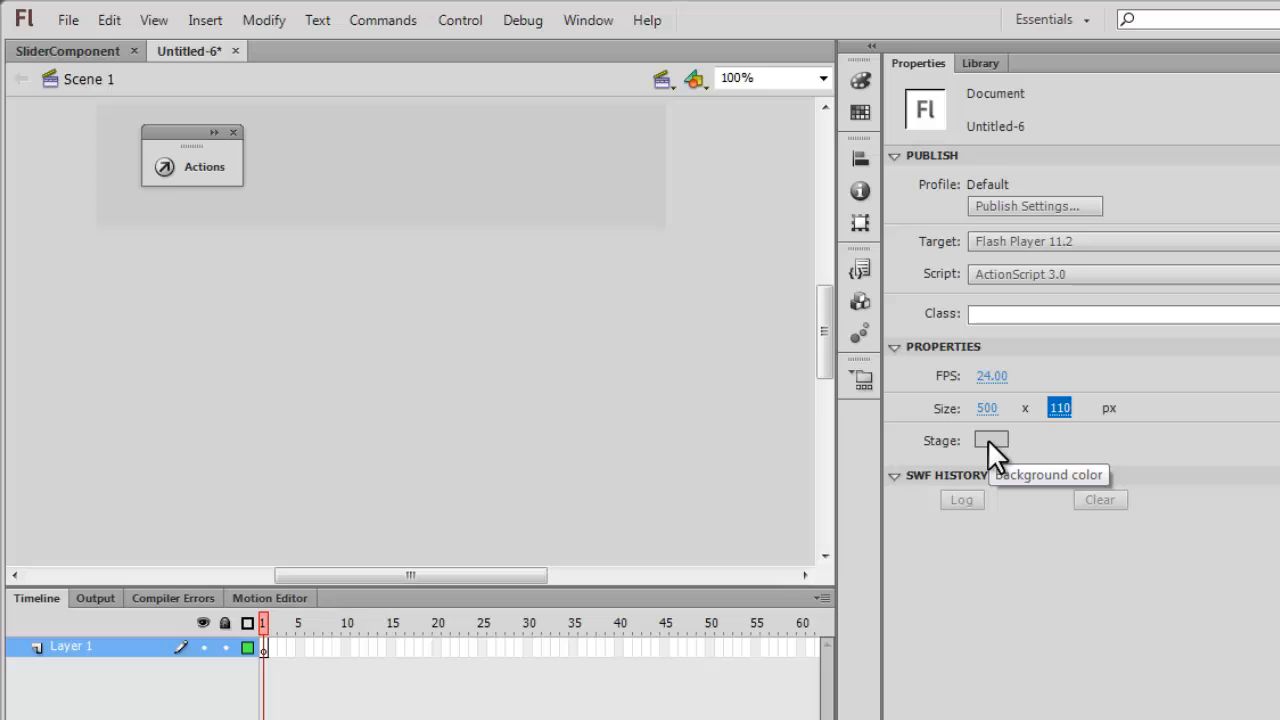
drag(823, 359, 826, 315)
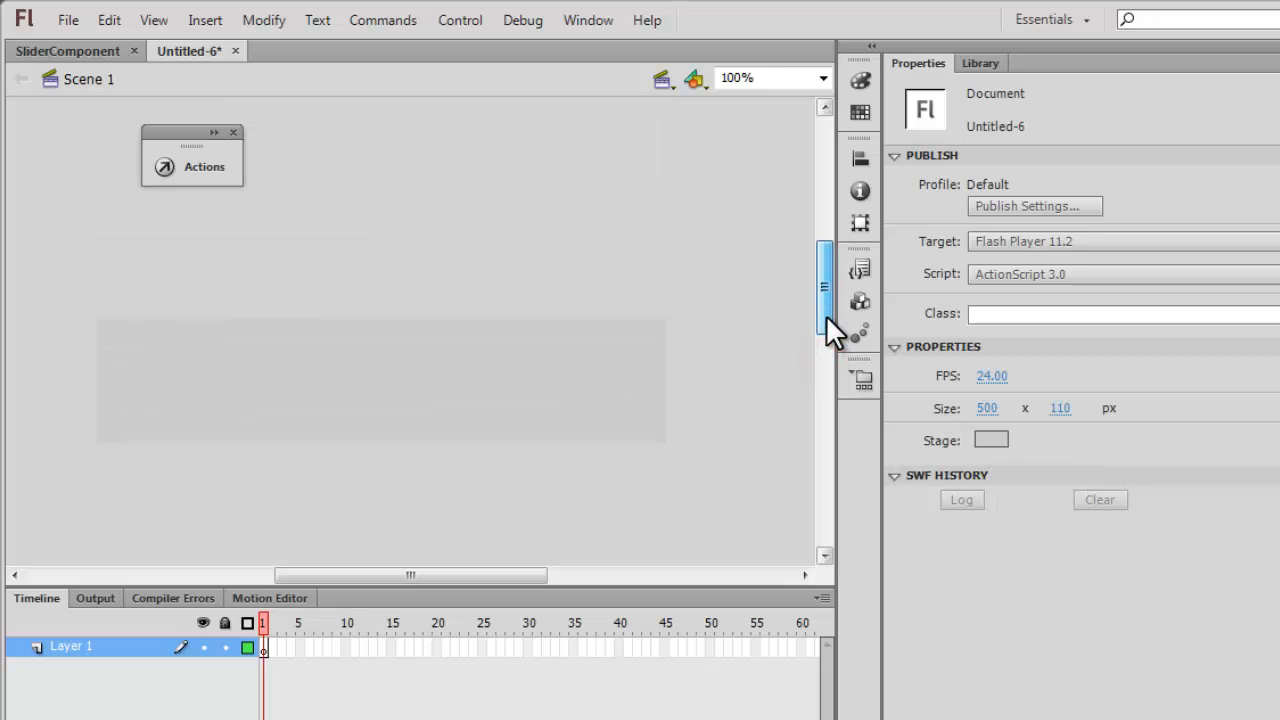
Add the Slider user interface component to the document's library without placing it on the stage.
click(978, 64)
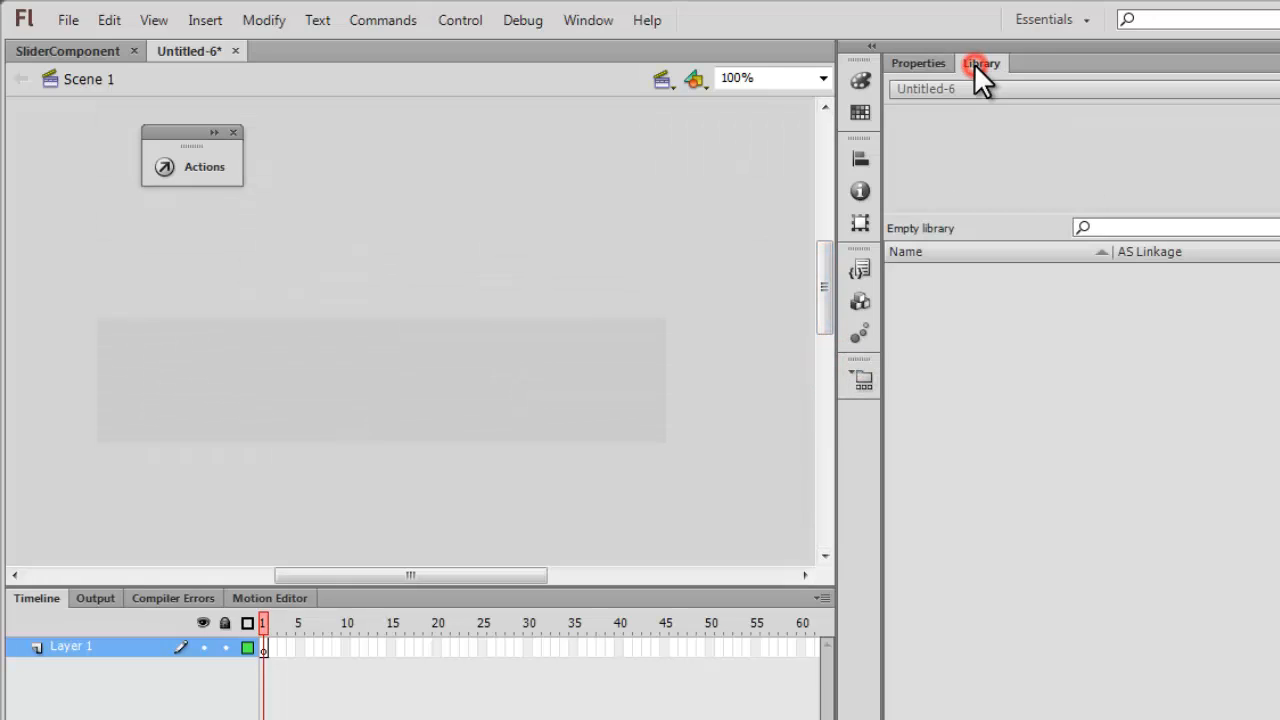
click(866, 301)
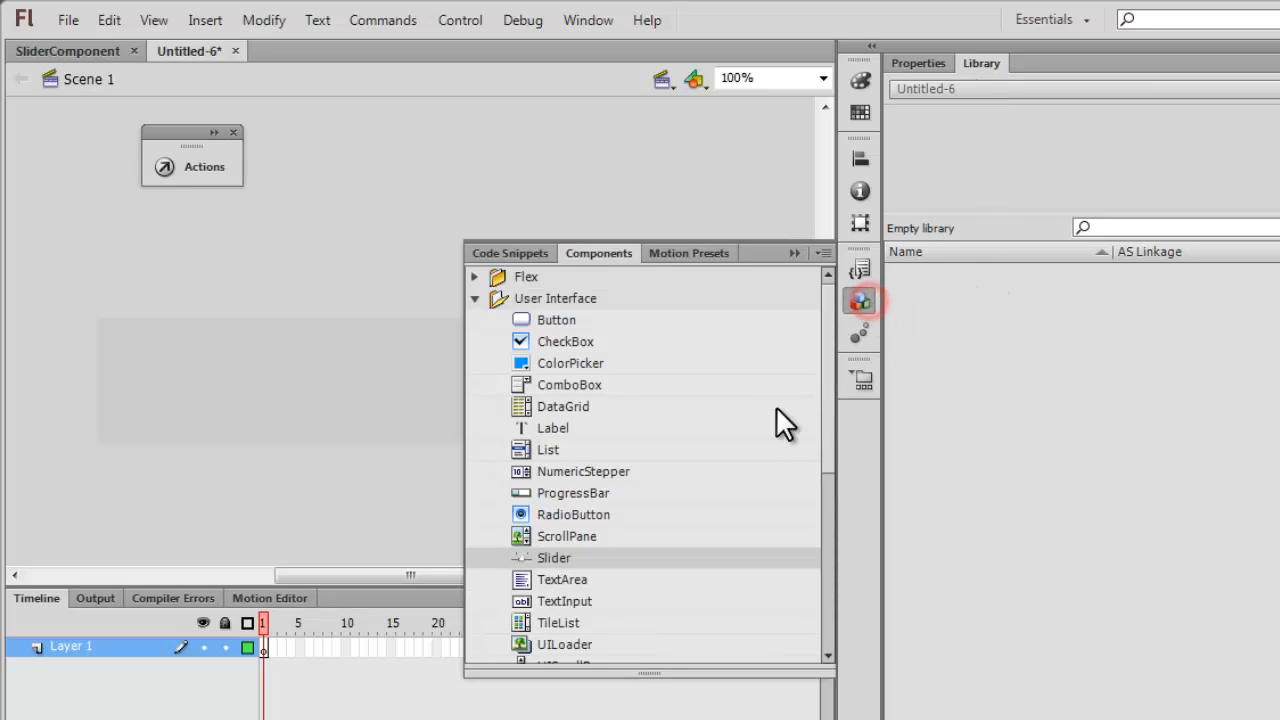
click(583, 557)
drag(582, 557, 1140, 389)
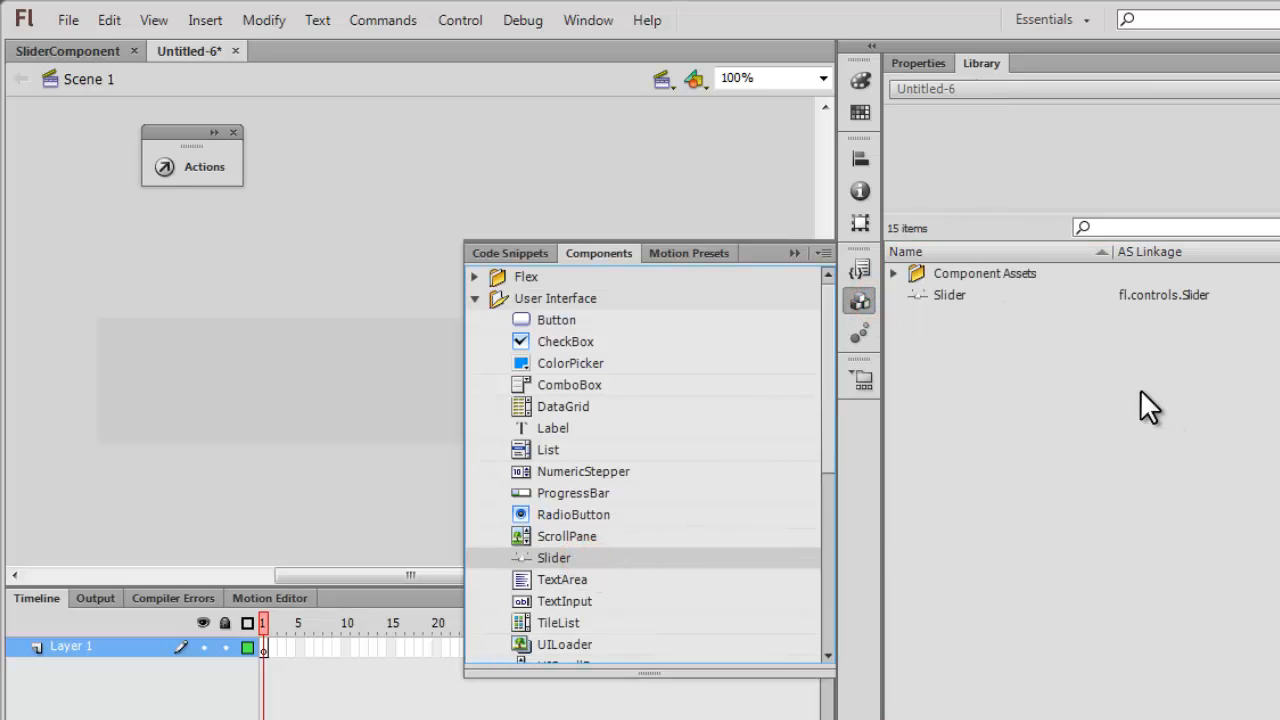
click(789, 251)
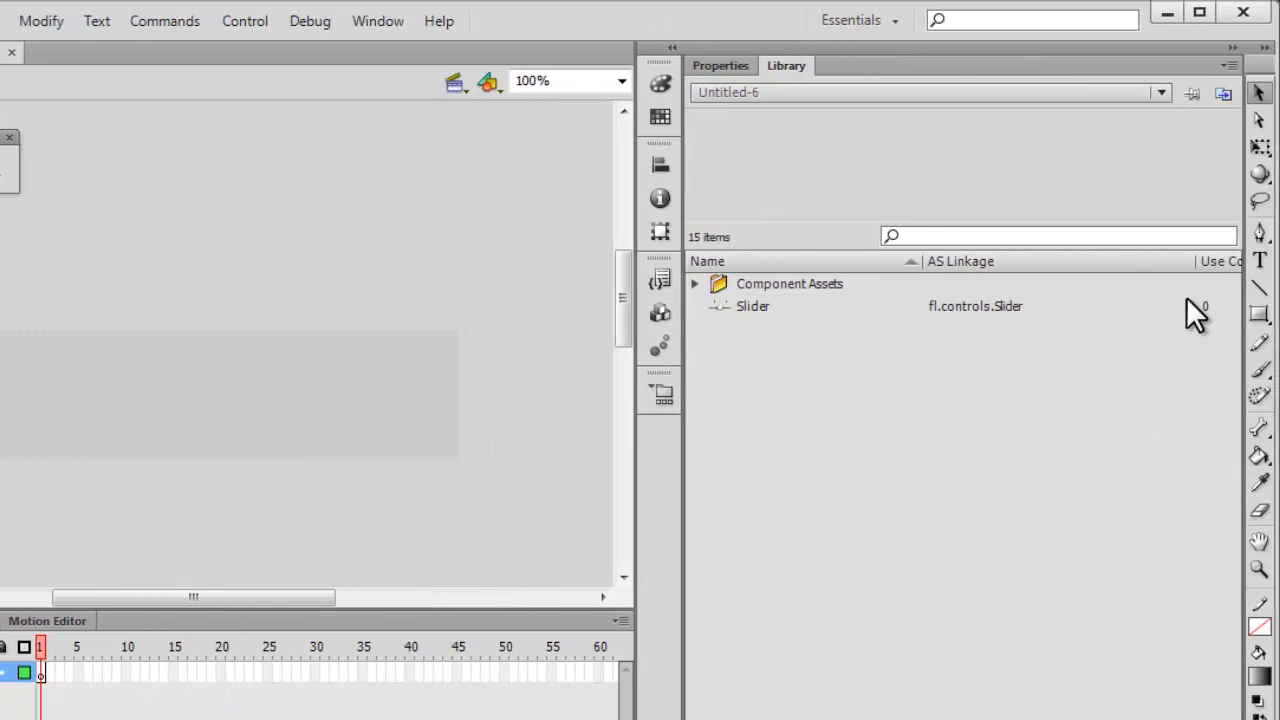
Draw a gradient-filled rectangle primitive about 210 x 50 px on the stage, without a stroke and with all corner radii at 100.
click(718, 65)
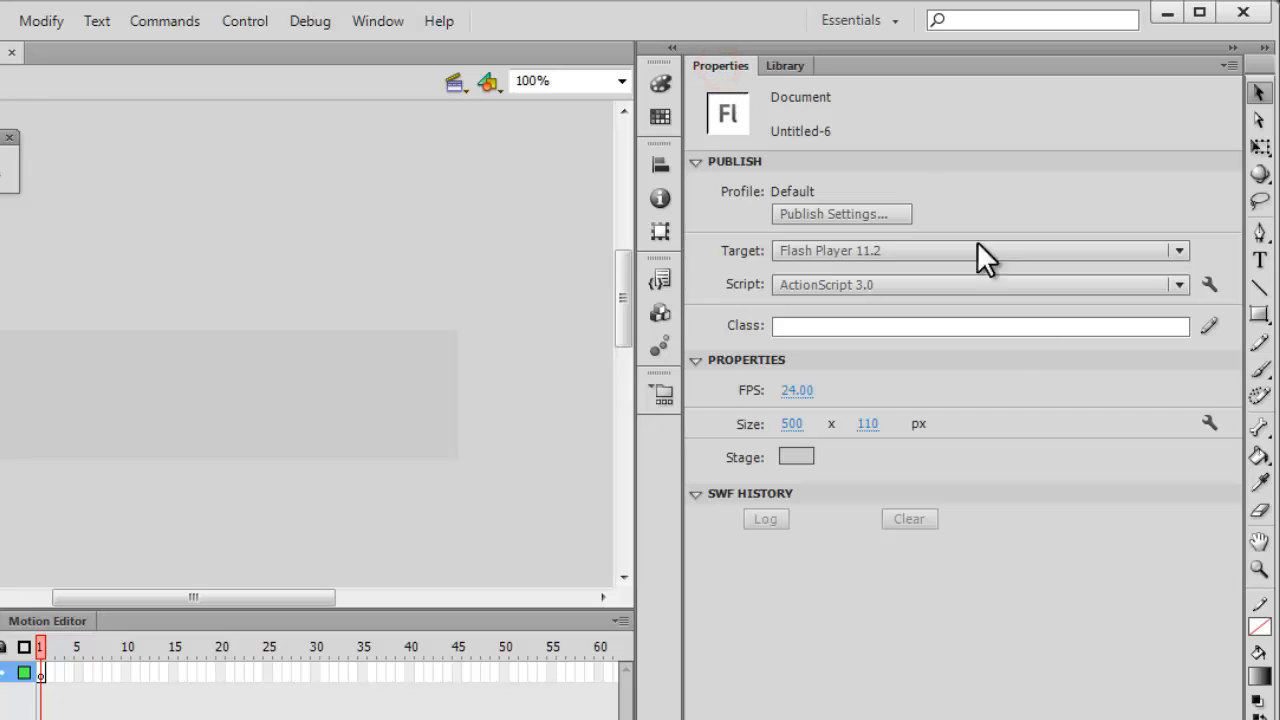
click(1259, 316)
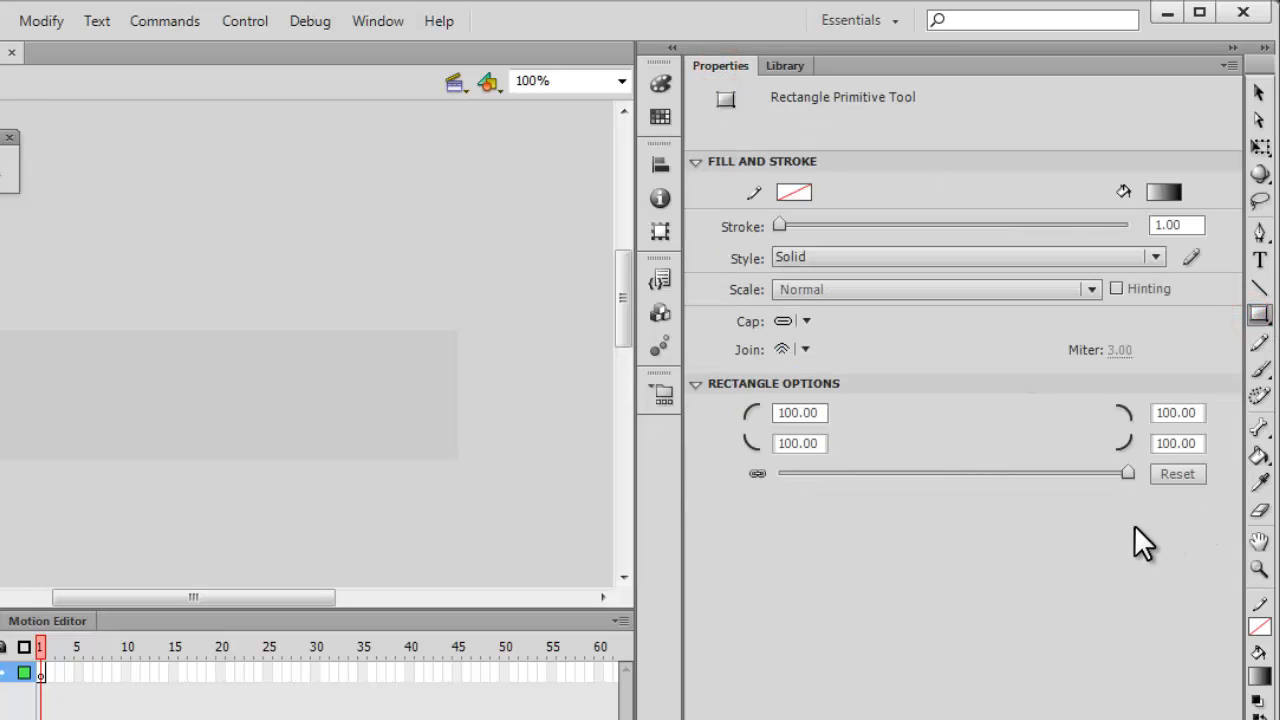
drag(1126, 473, 757, 472)
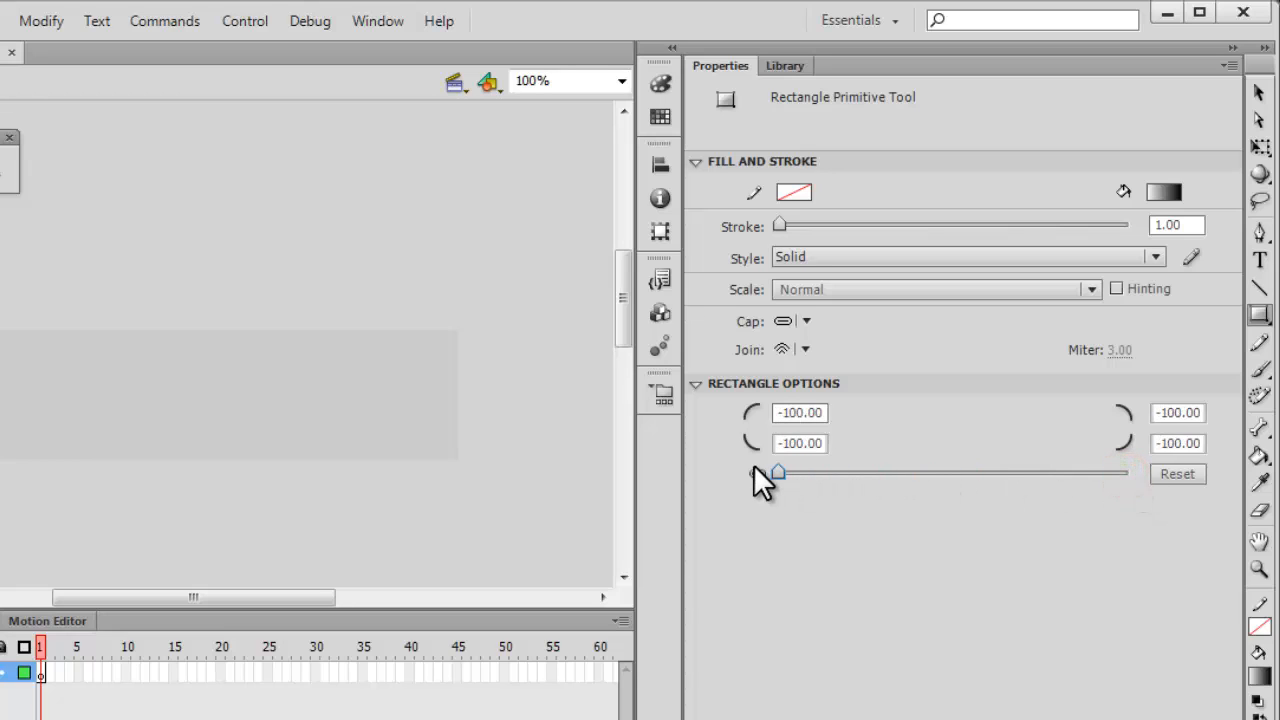
drag(838, 466, 1141, 474)
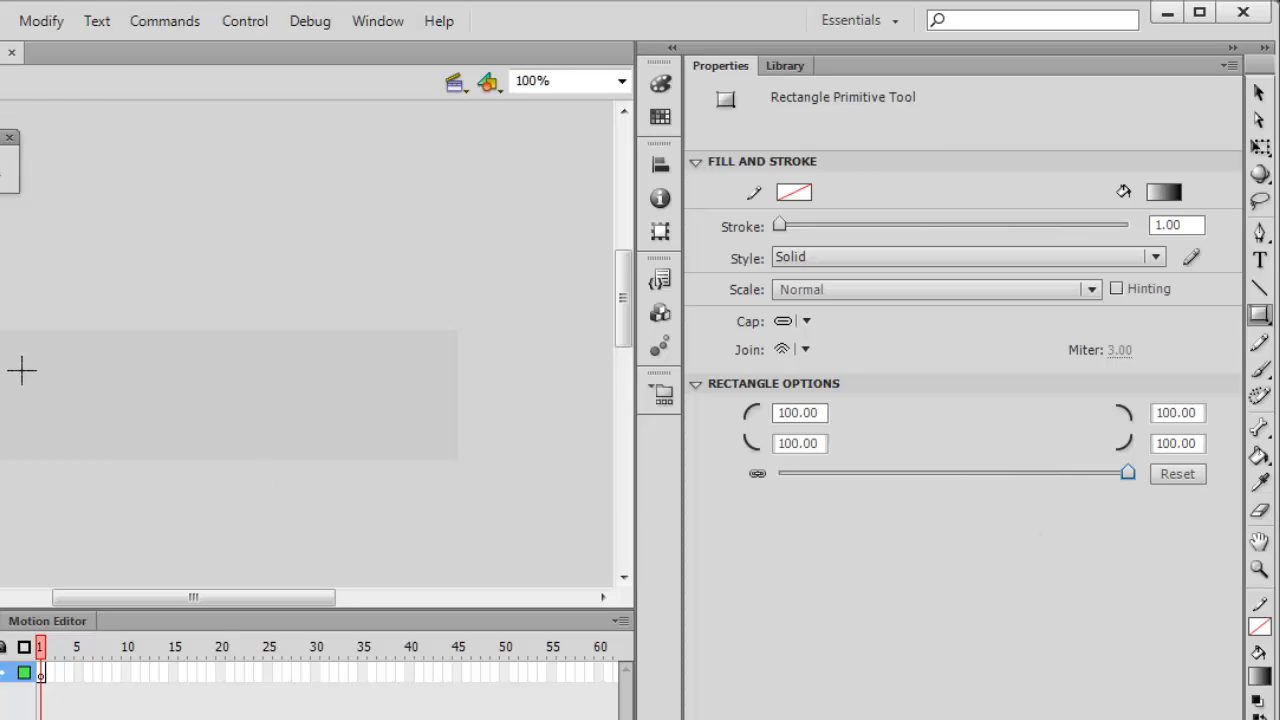
drag(22, 366, 104, 412)
drag(224, 434, 269, 427)
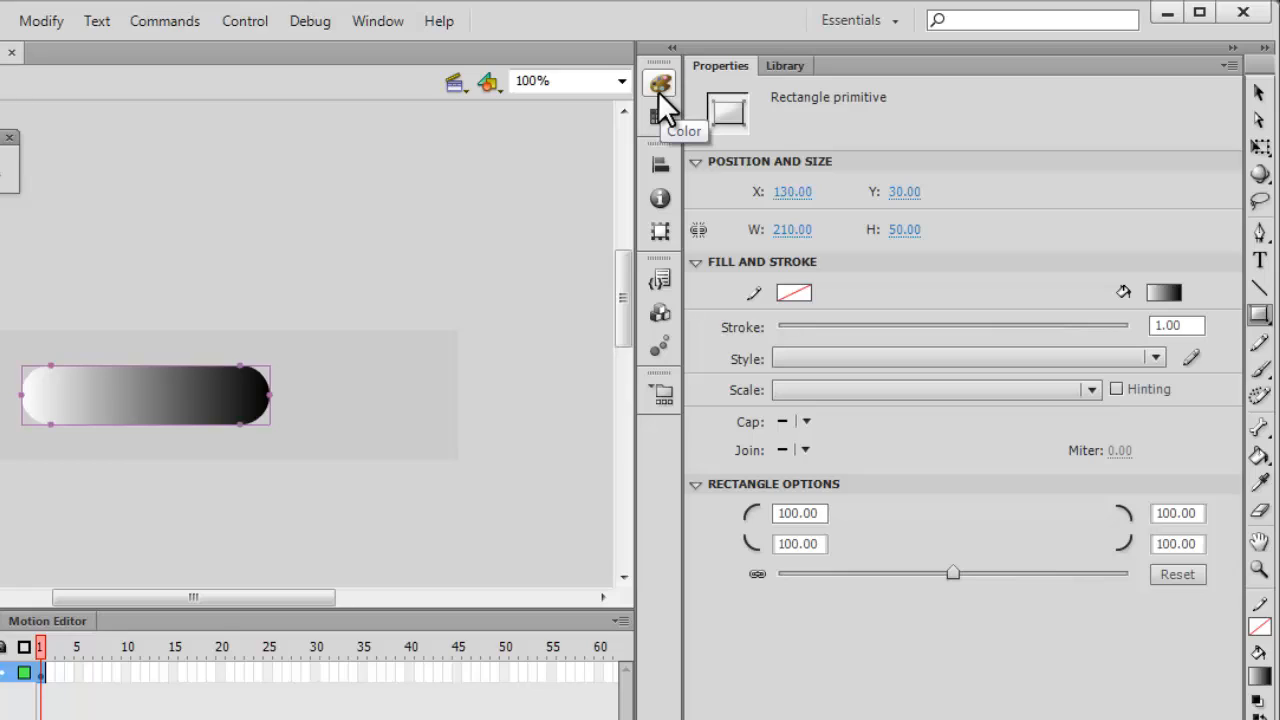
Resize the rounded rectangle to 13 px wide and 6 px high.
click(792, 230)
text(13)
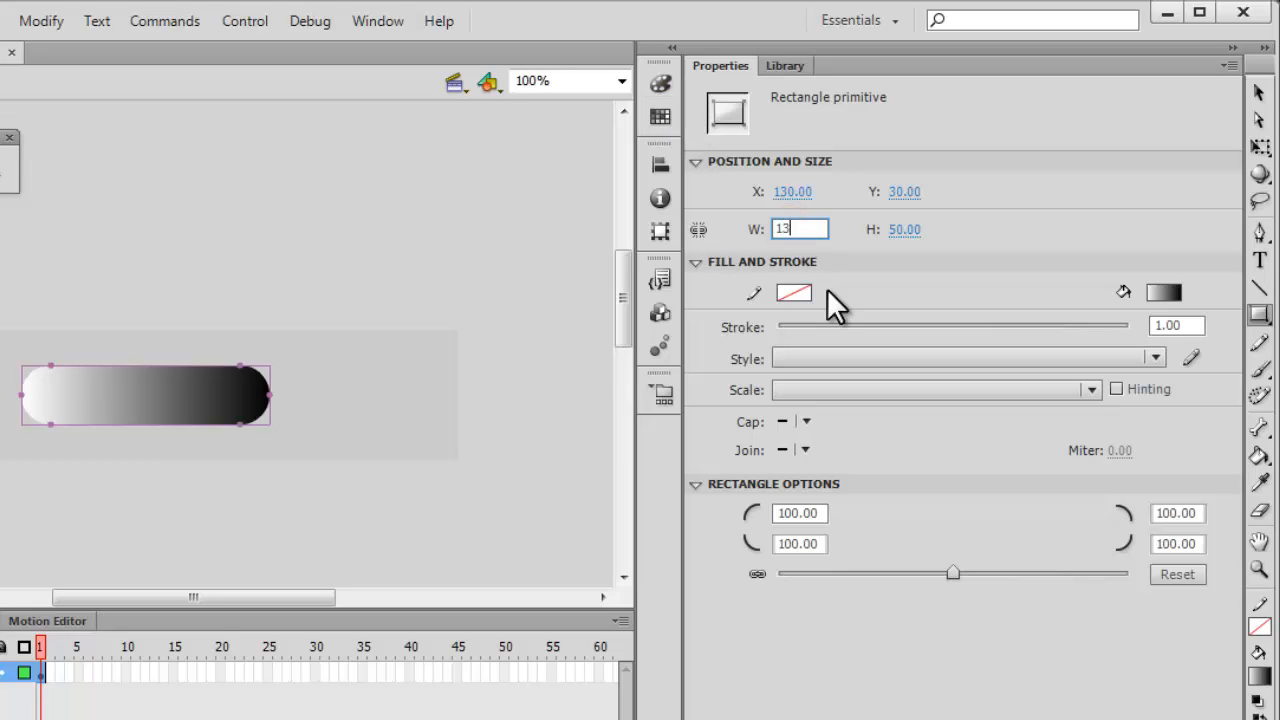
key(Tab)
text(6)
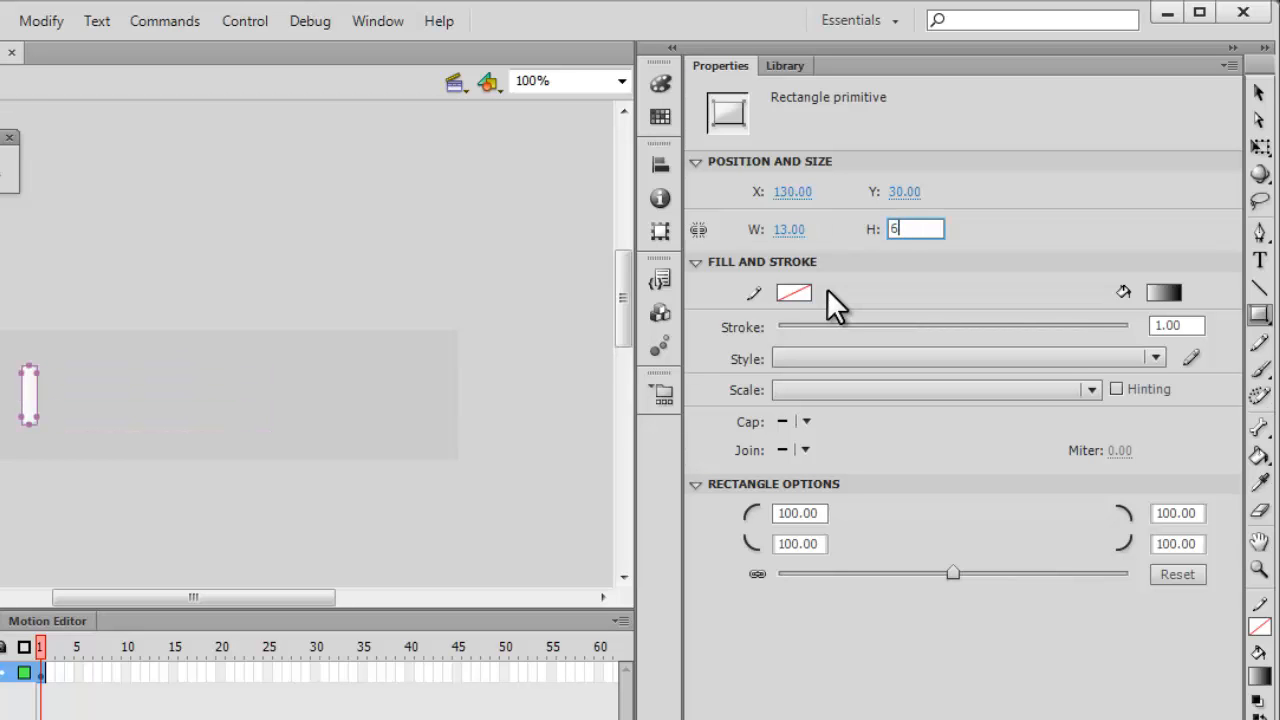
key(Return)
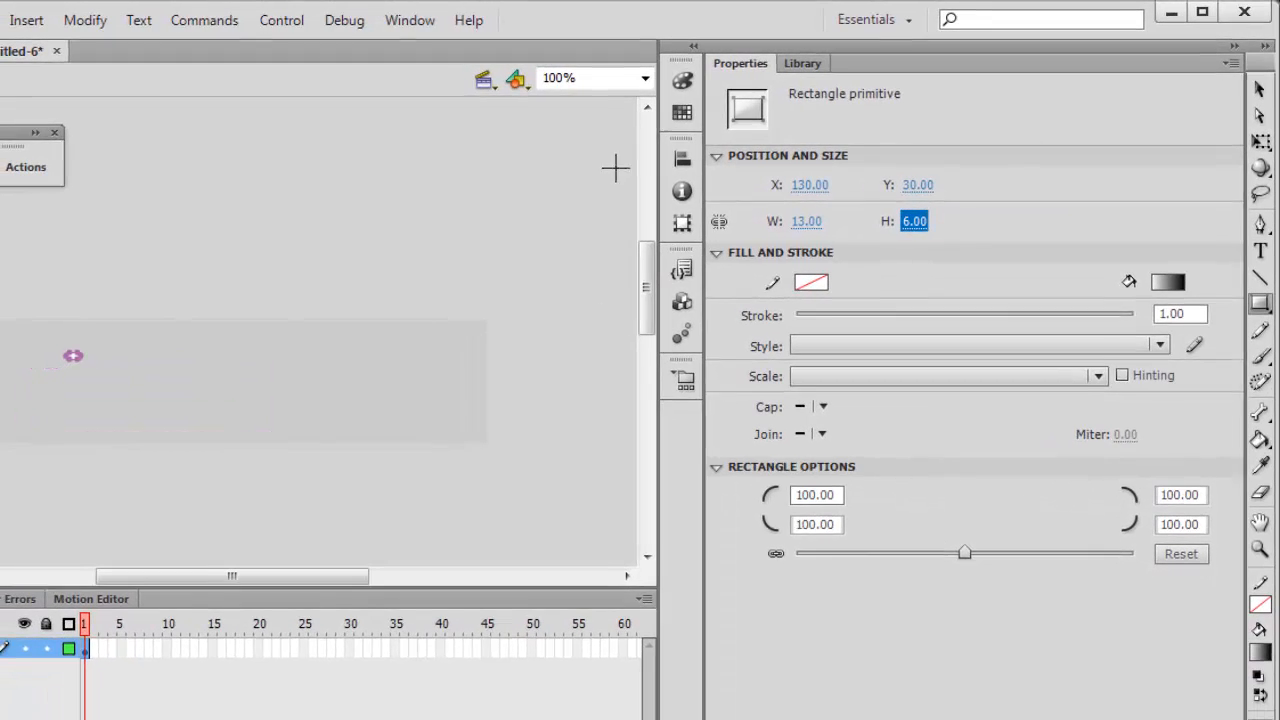
Refit the small rounded rectangle's white-to-black gradient by switching its fill to solid color and back to linear gradient.
click(645, 77)
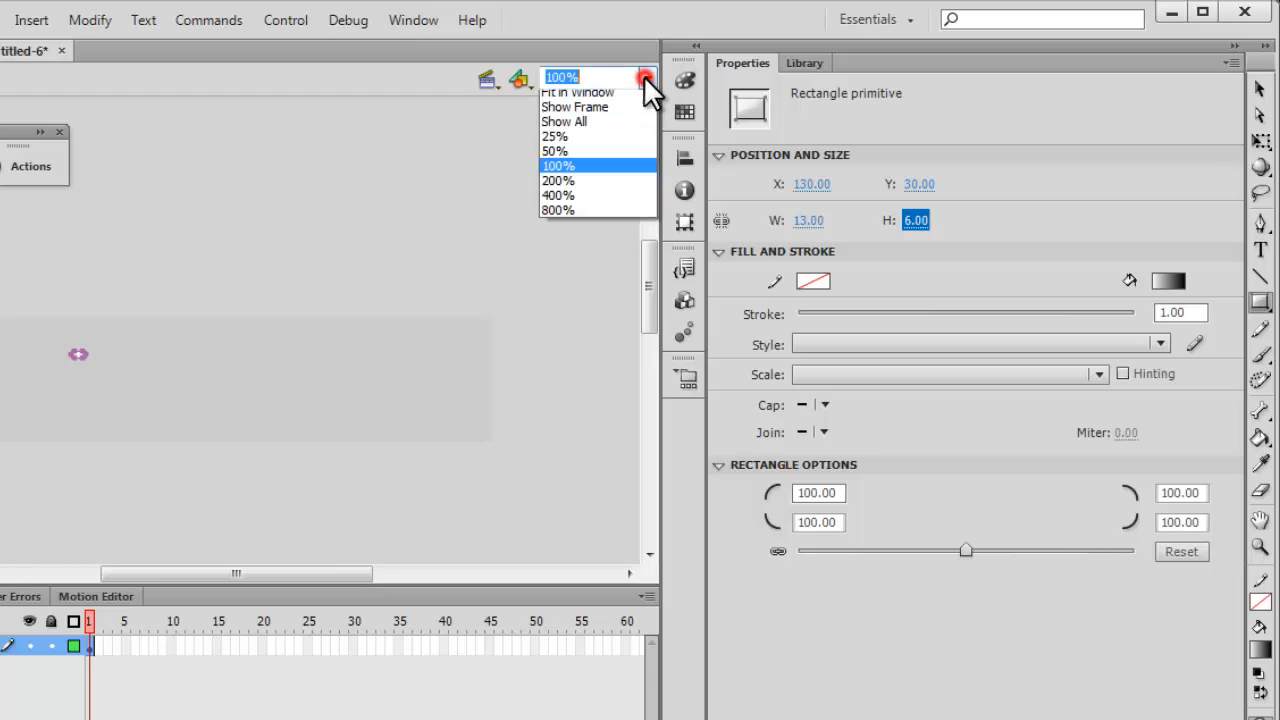
click(597, 200)
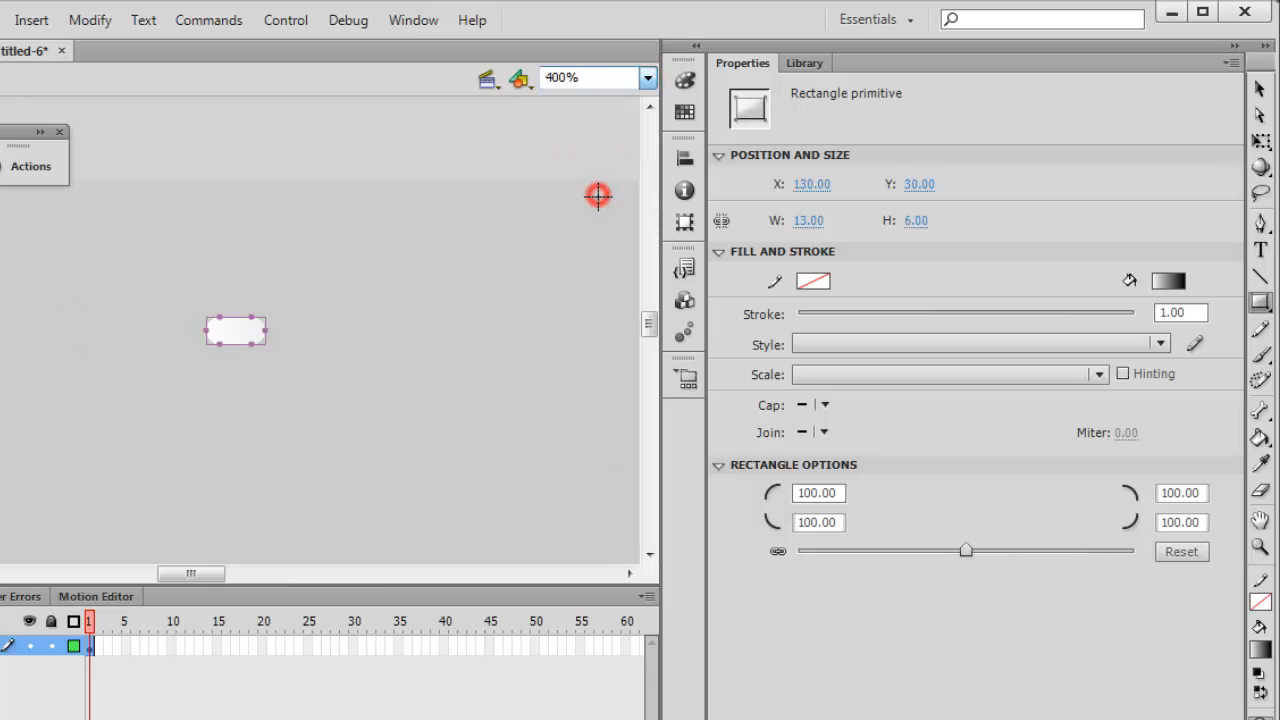
drag(648, 322, 649, 316)
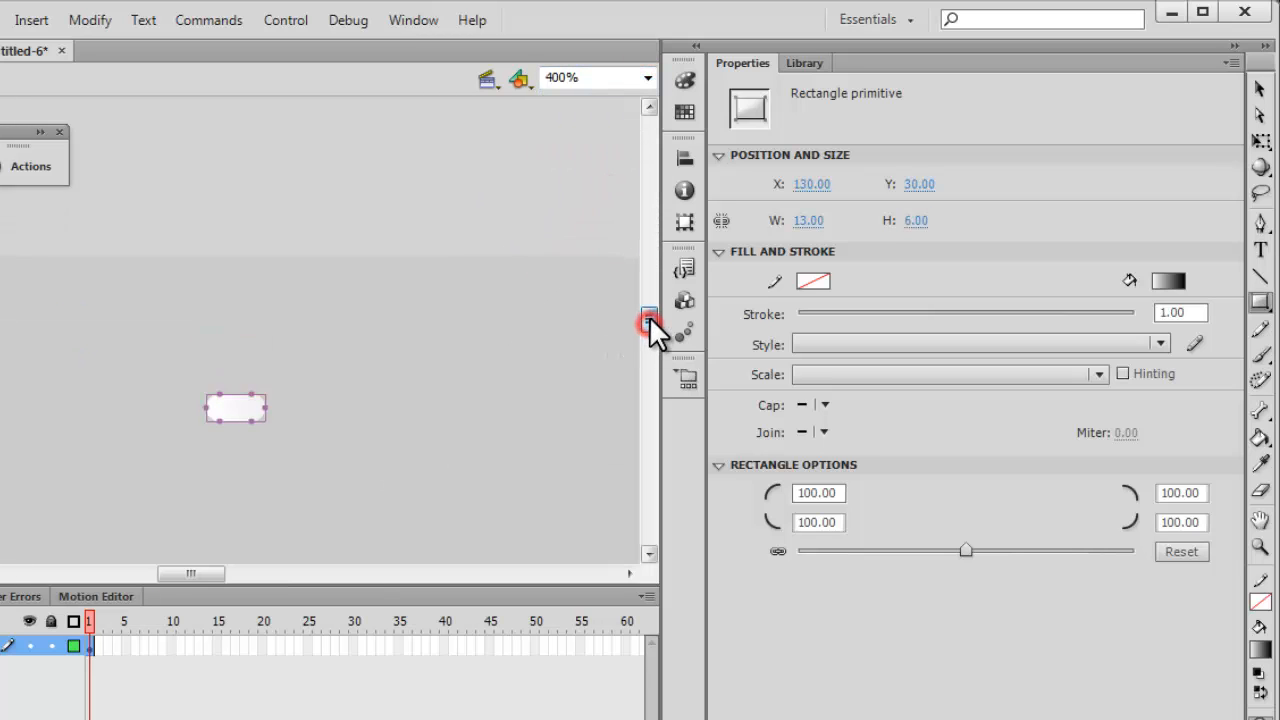
click(1259, 88)
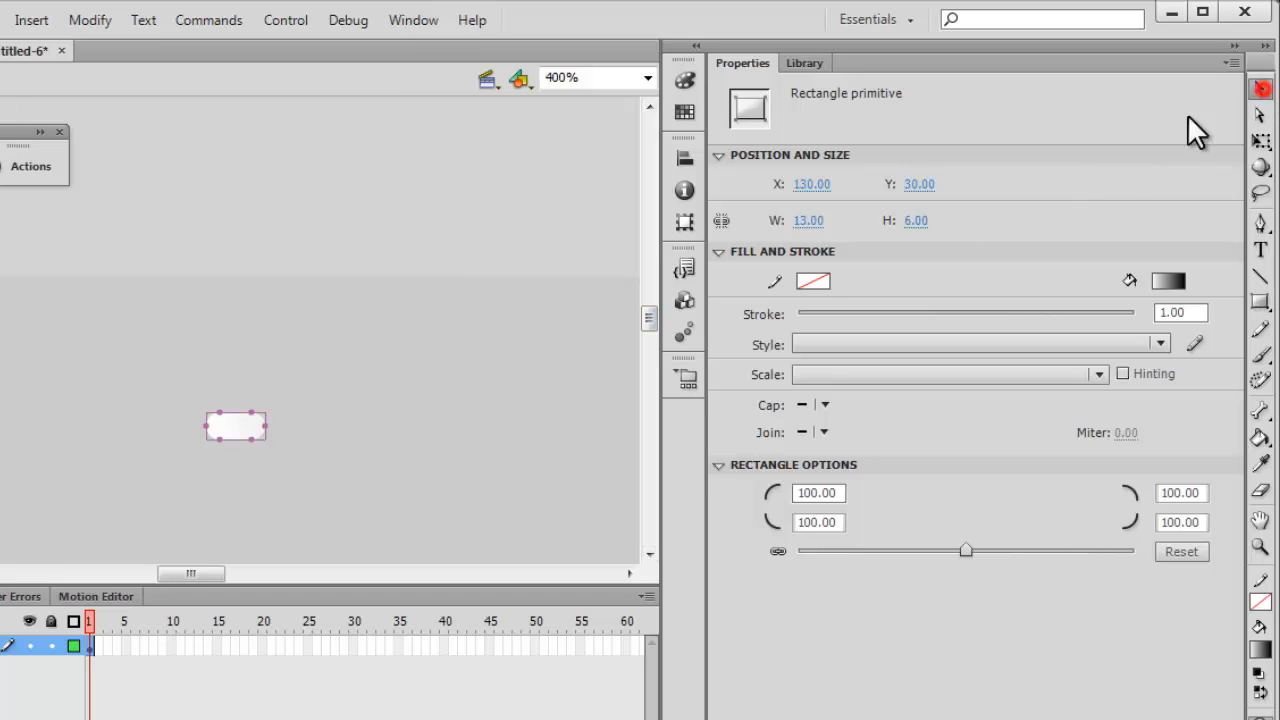
click(208, 452)
click(233, 425)
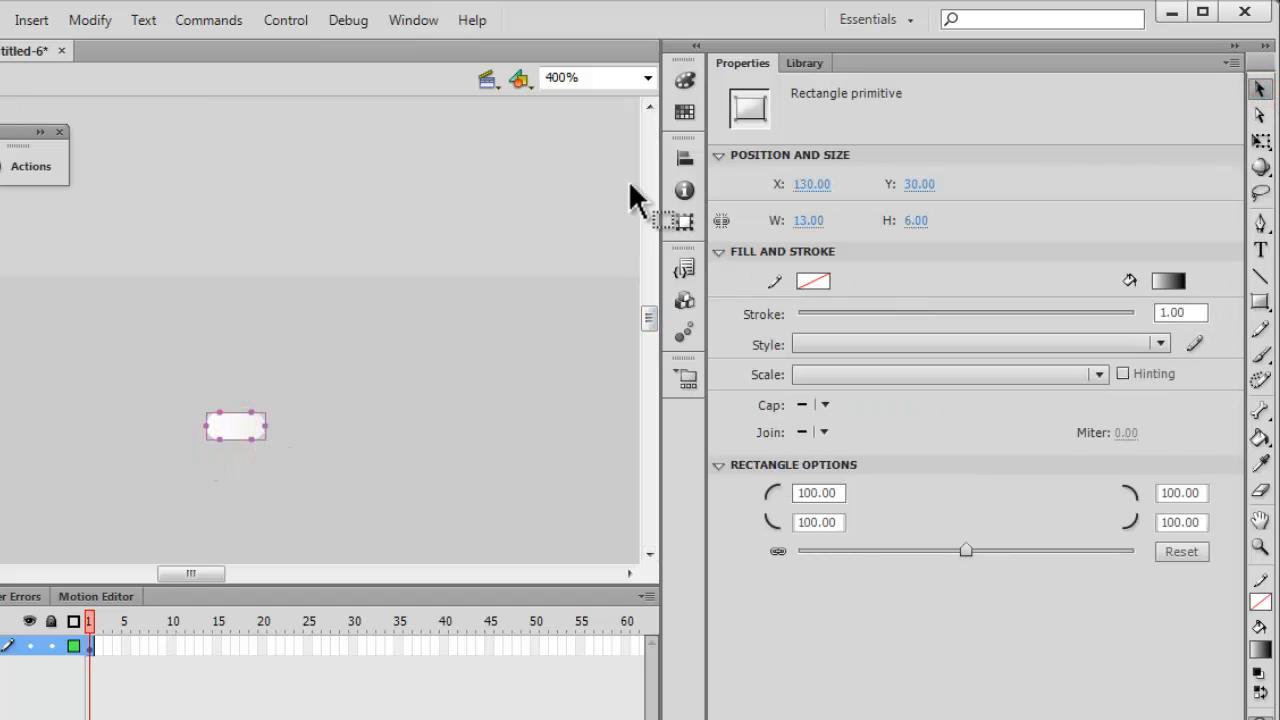
click(684, 79)
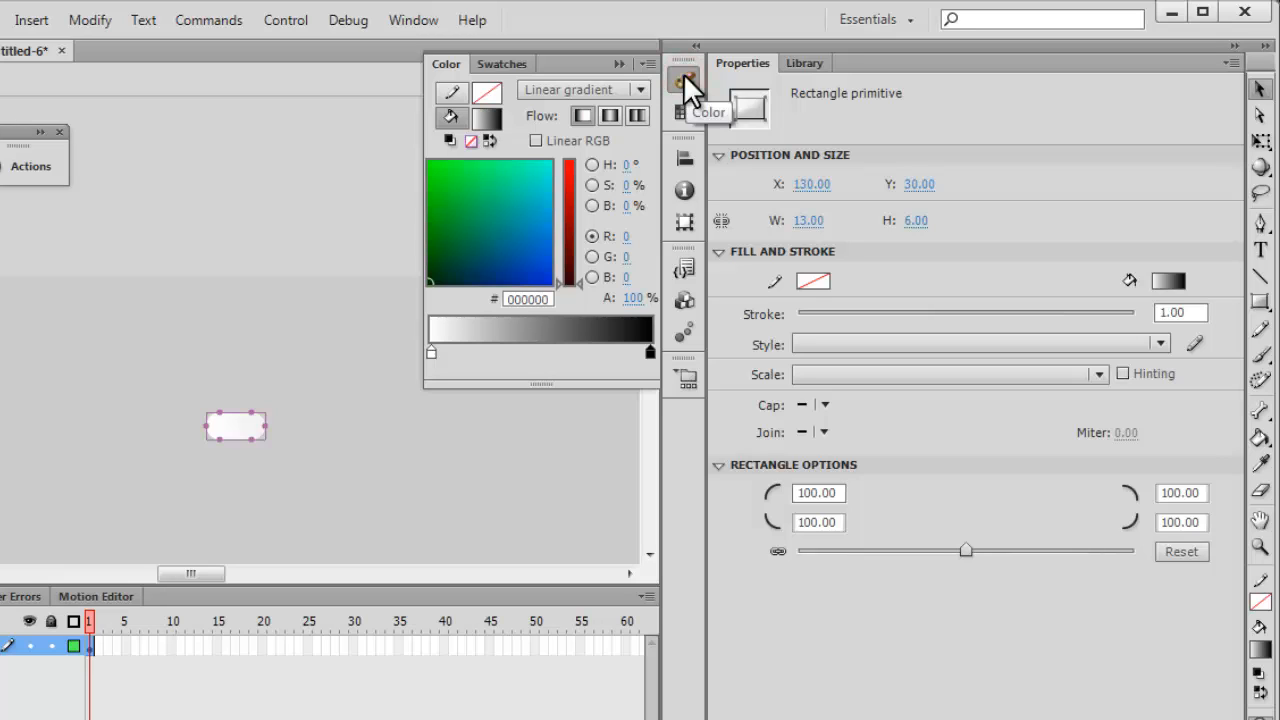
click(550, 87)
click(558, 143)
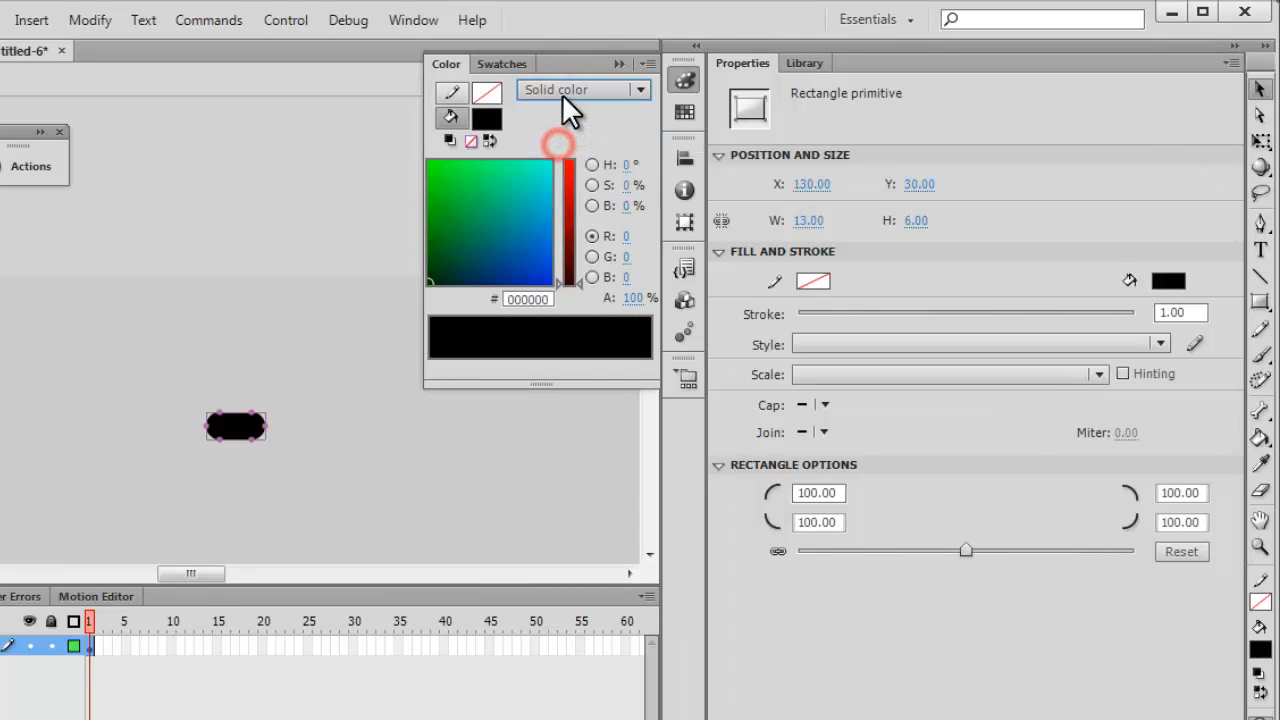
click(562, 94)
click(577, 164)
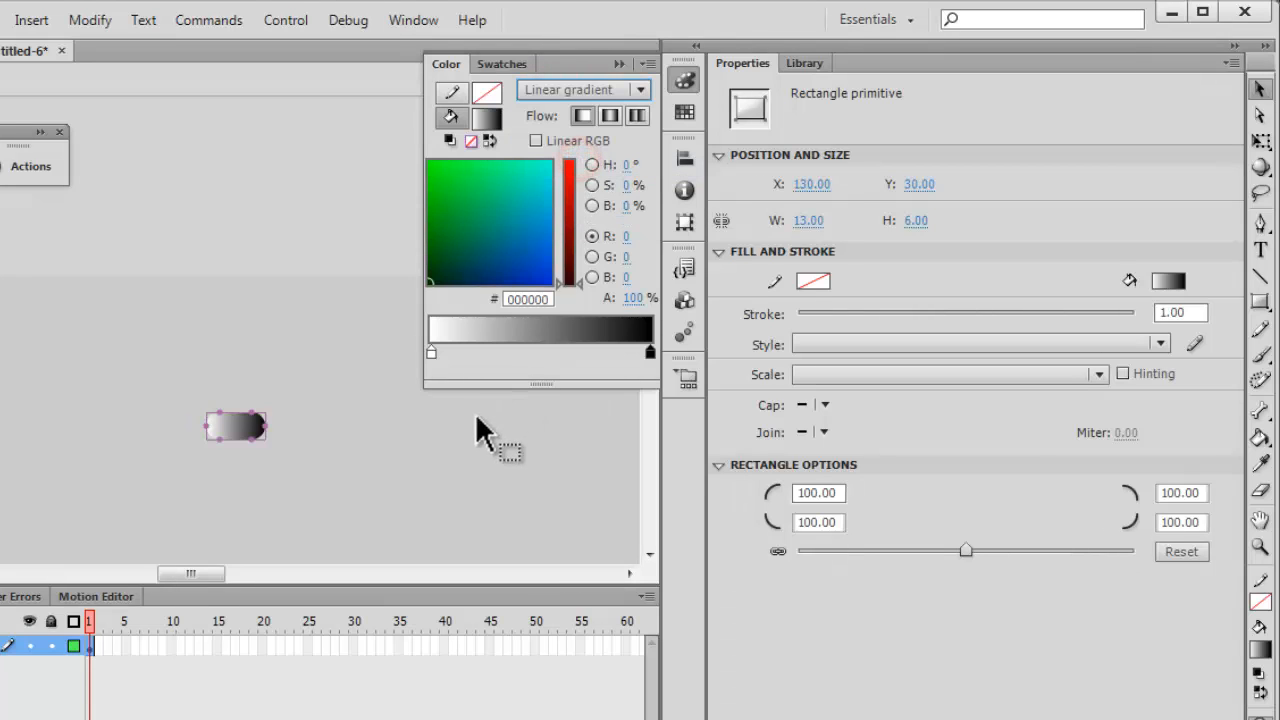
click(428, 459)
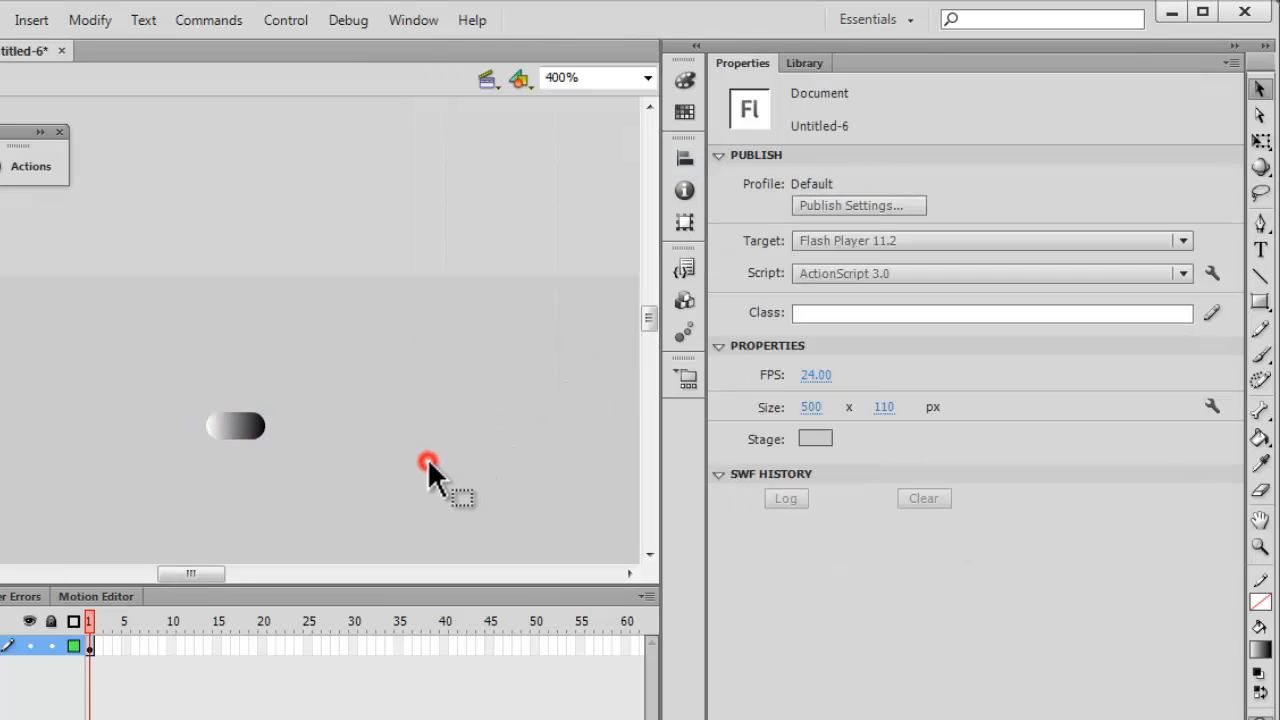
click(684, 80)
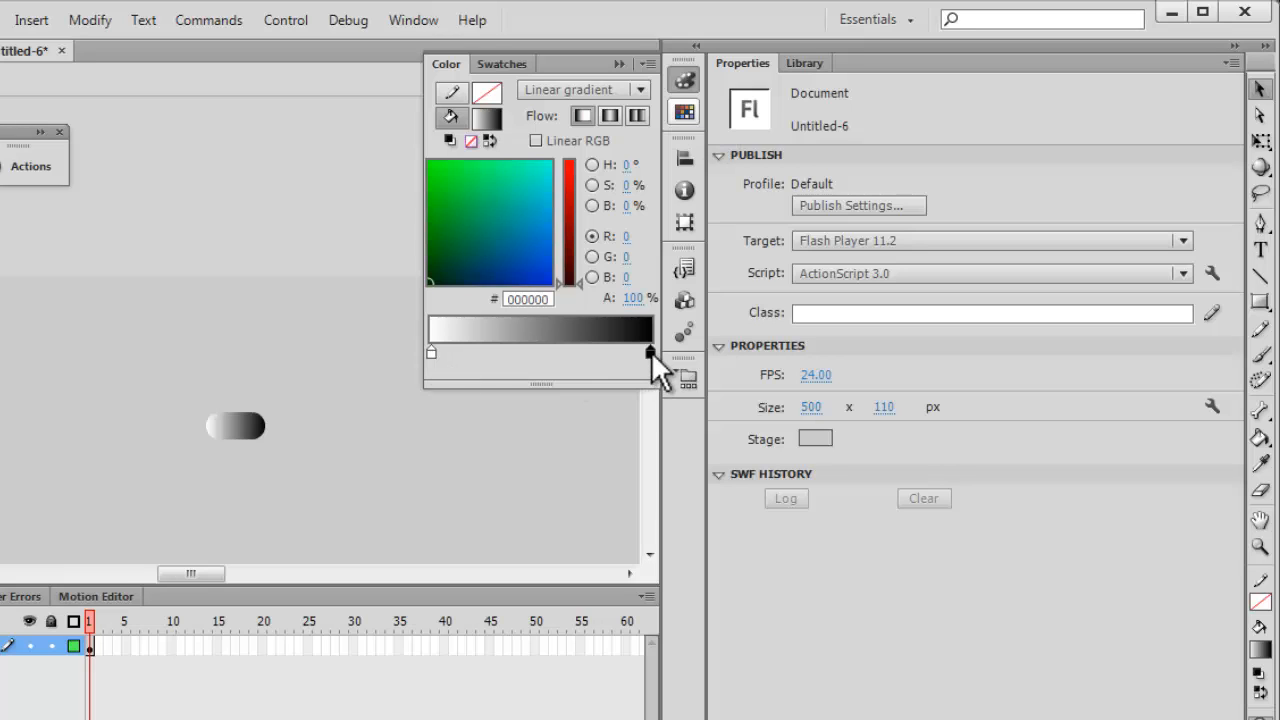
click(617, 62)
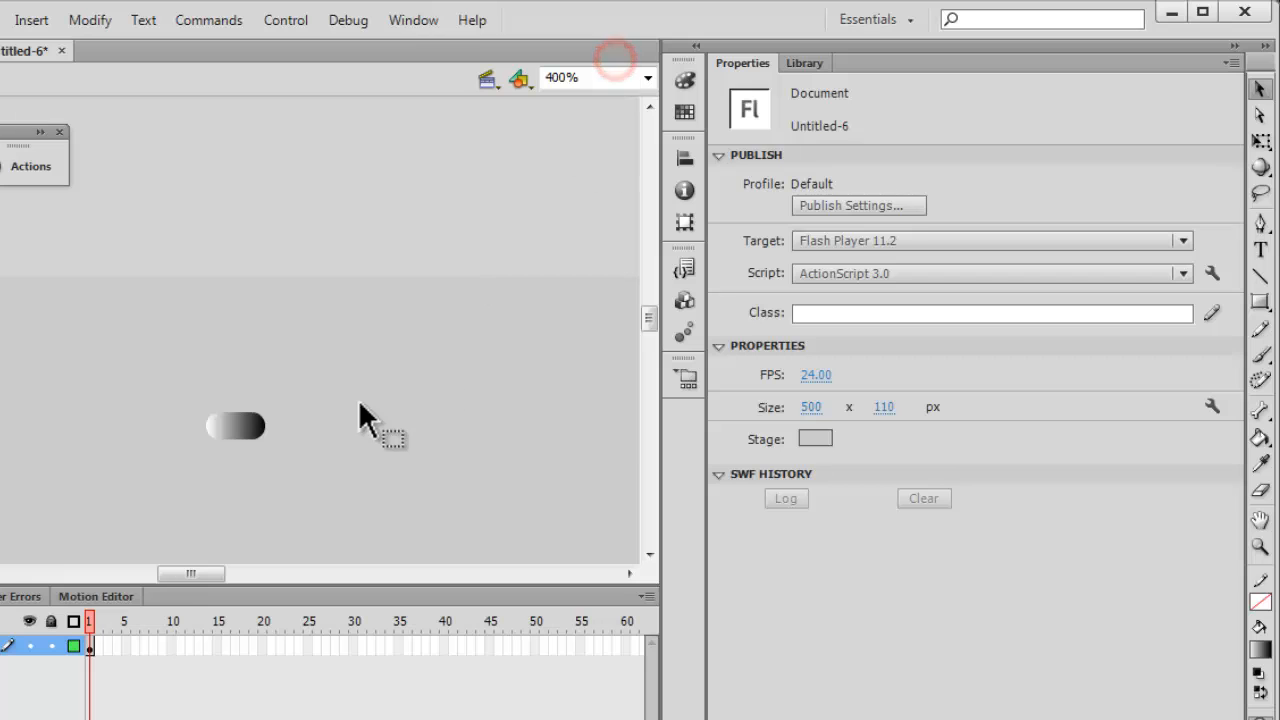
Convert the small rounded rectangle to a movie clip symbol with the default name and top-left registration.
drag(150, 374, 335, 472)
right_click(253, 428)
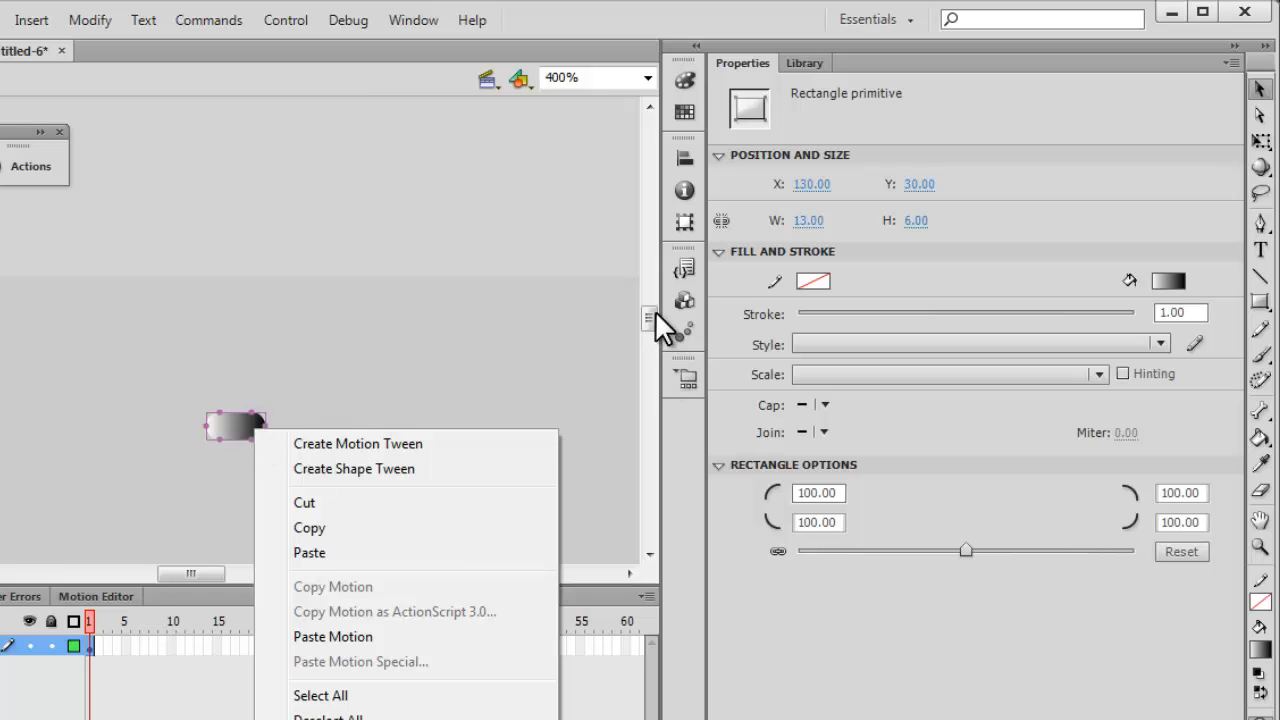
drag(657, 312, 650, 327)
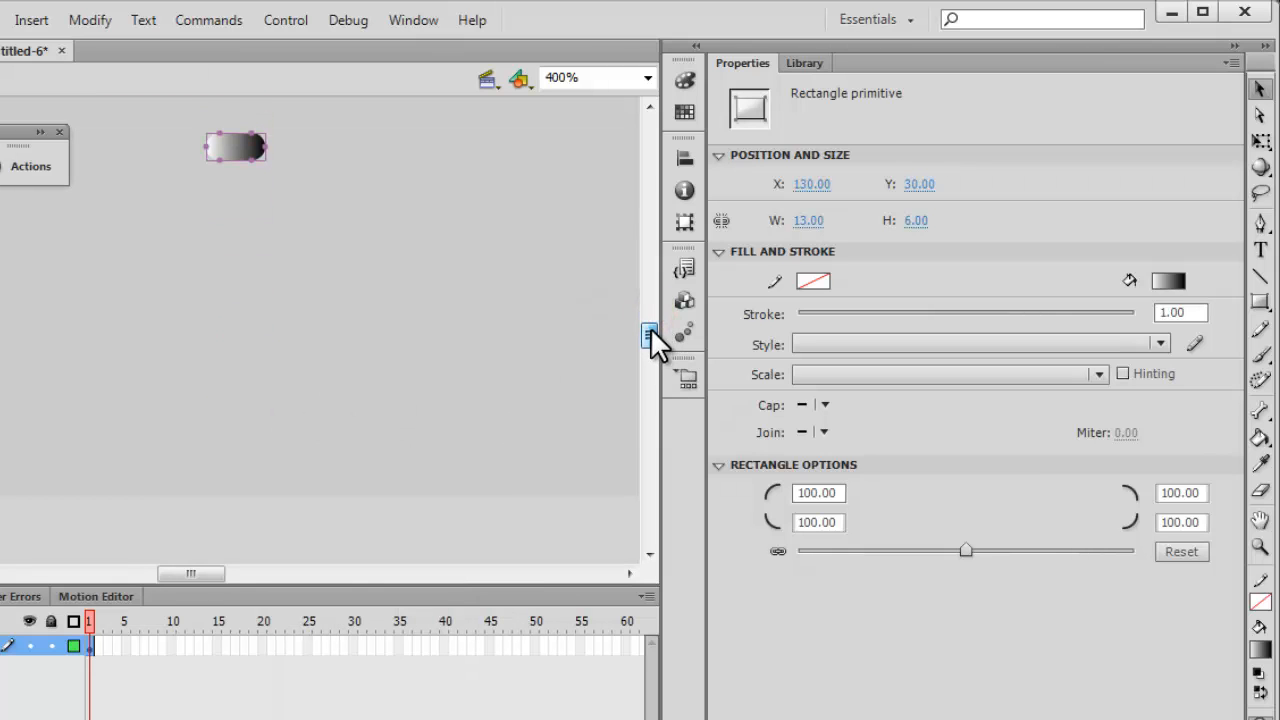
right_click(235, 150)
click(355, 616)
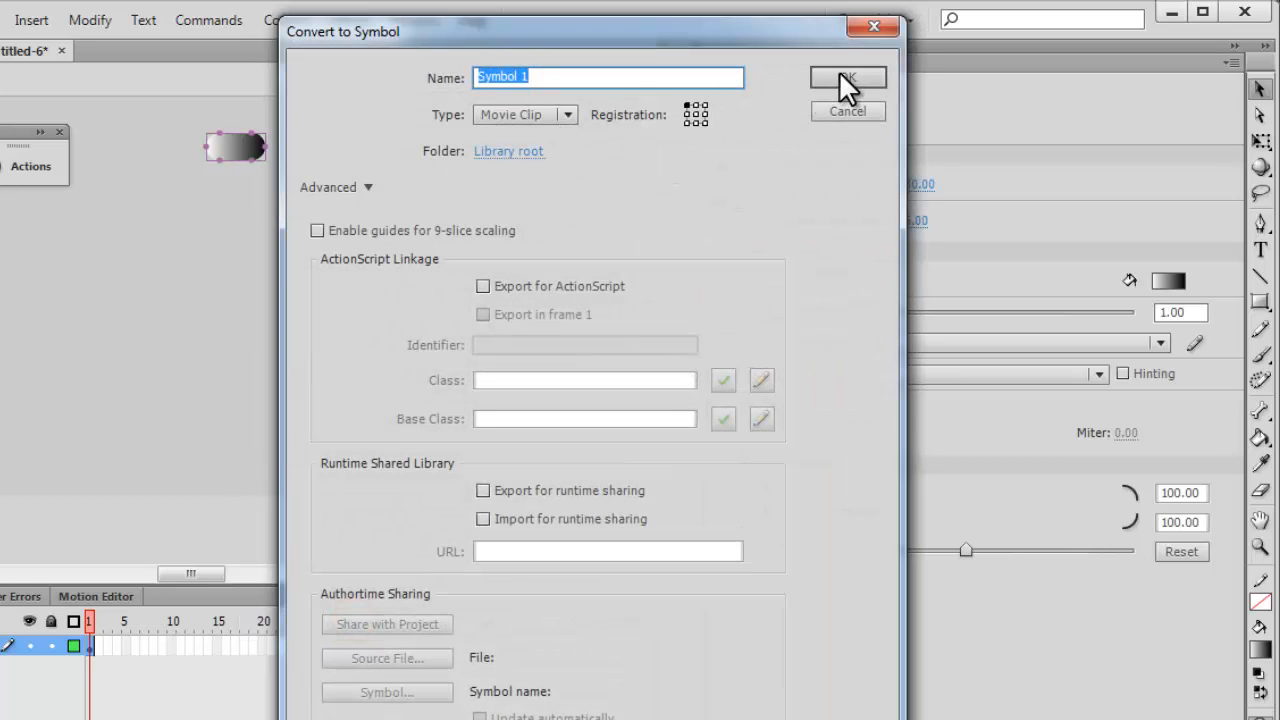
click(846, 77)
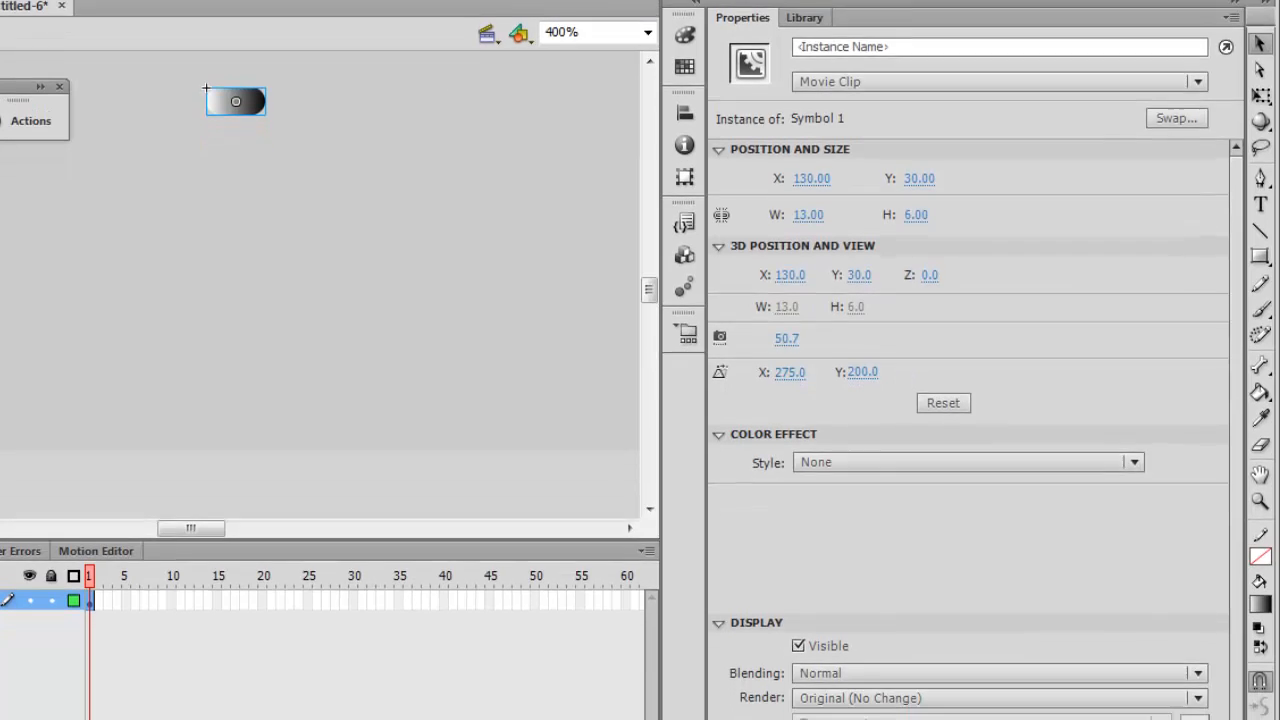
Add a Bevel filter with its default settings to the small rounded movie clip on the stage.
click(722, 708)
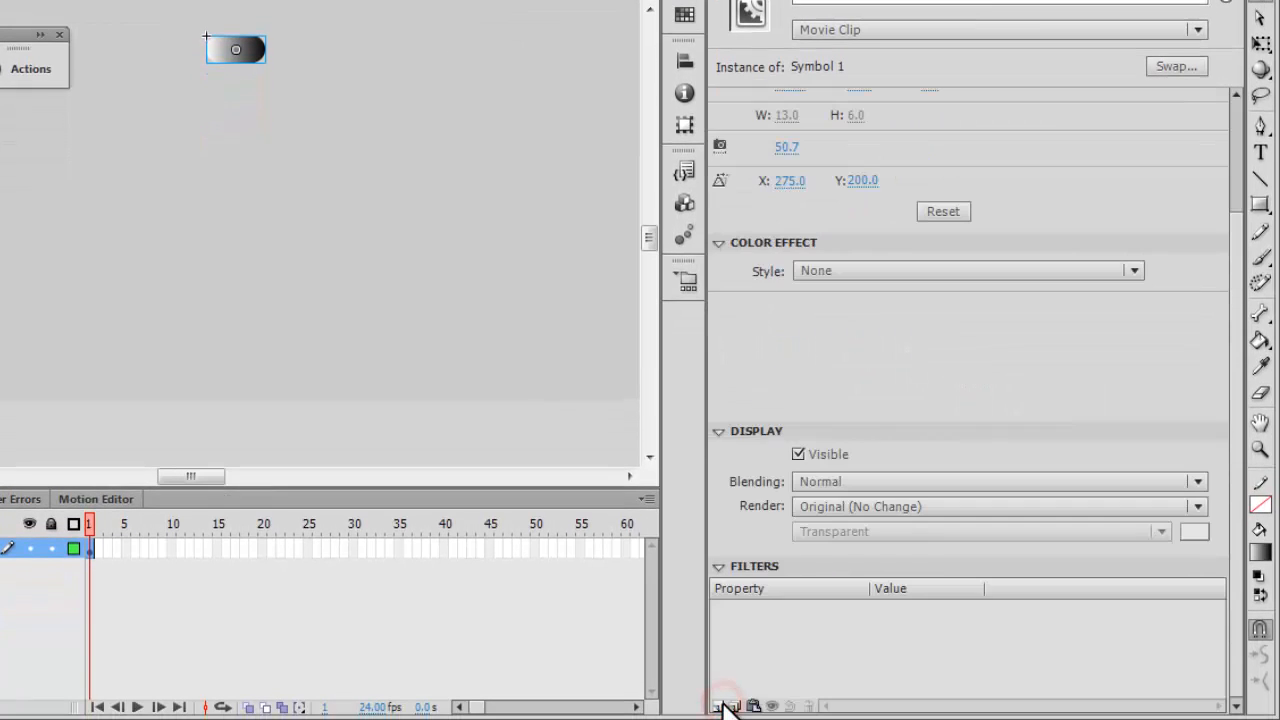
click(724, 706)
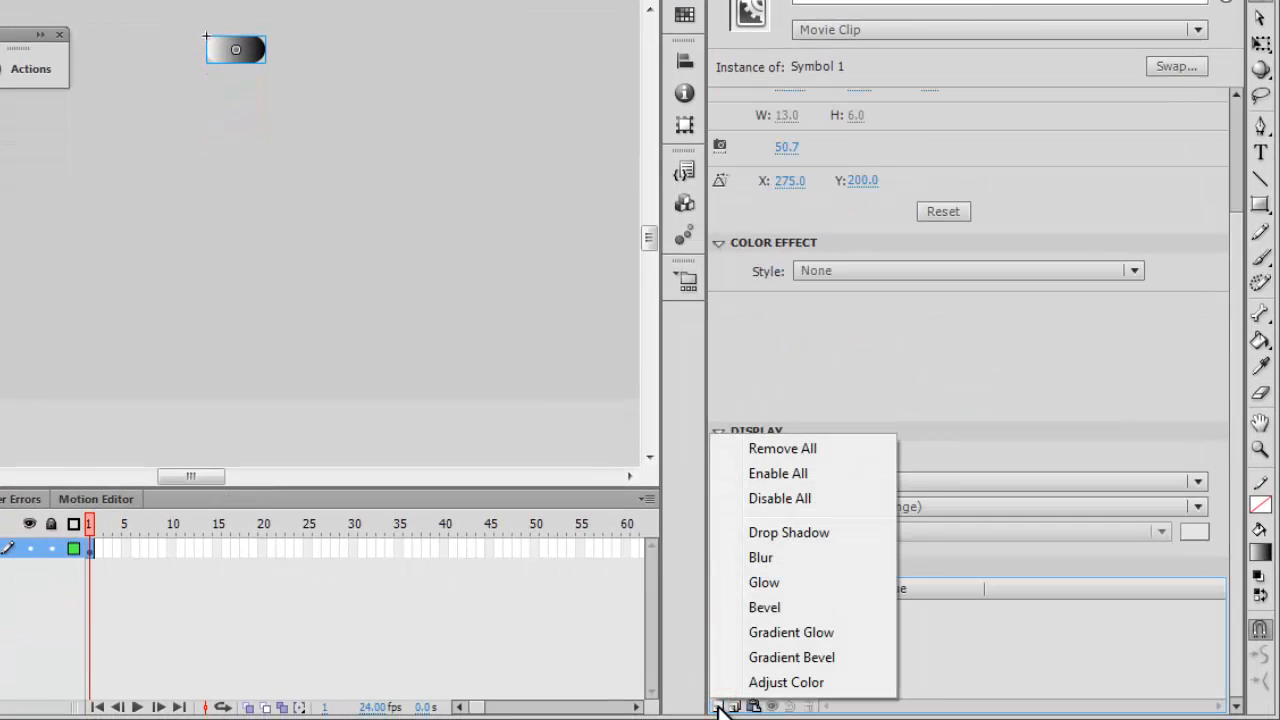
click(770, 607)
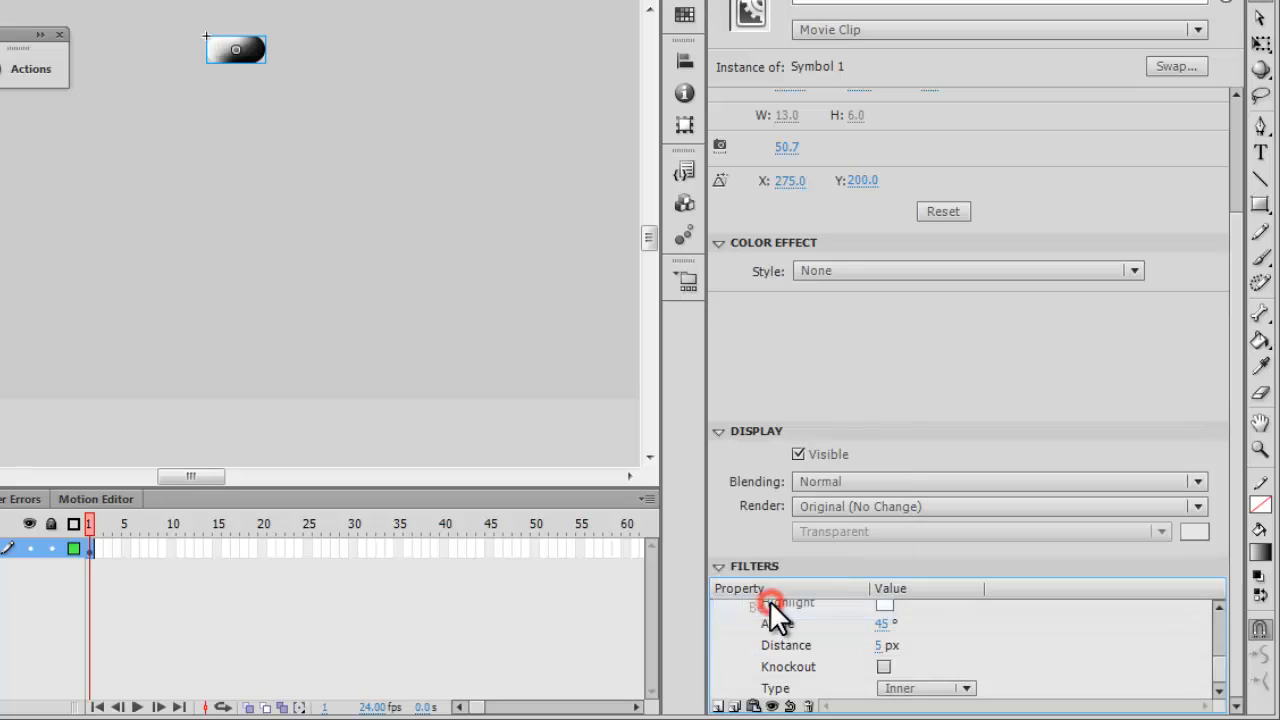
click(339, 116)
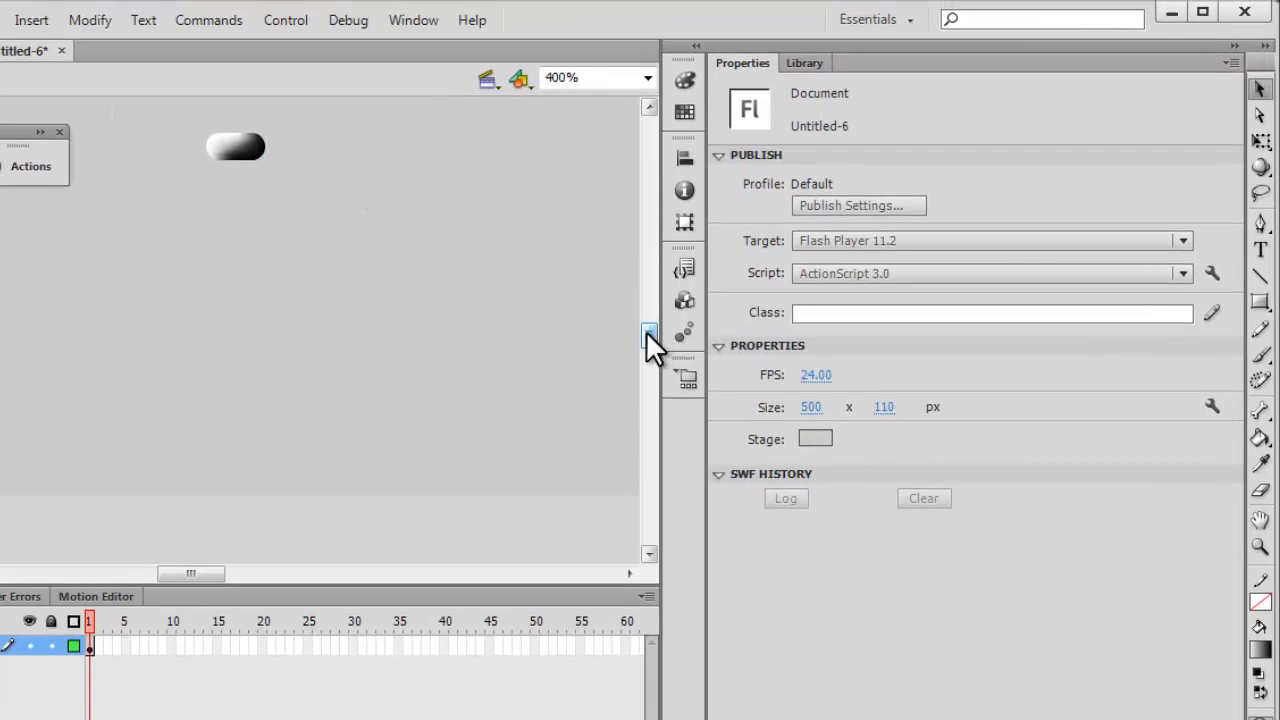
Cut the beveled rounded movie clip from the stage.
drag(646, 259, 646, 250)
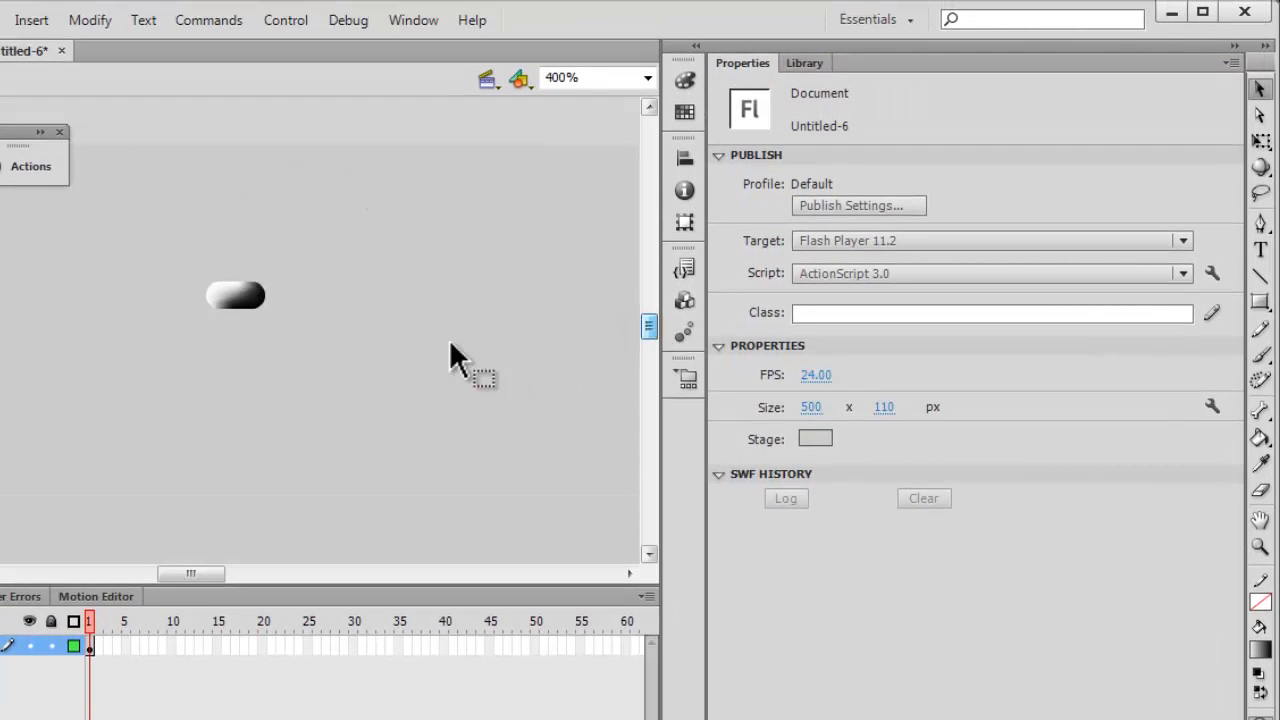
drag(163, 251, 349, 363)
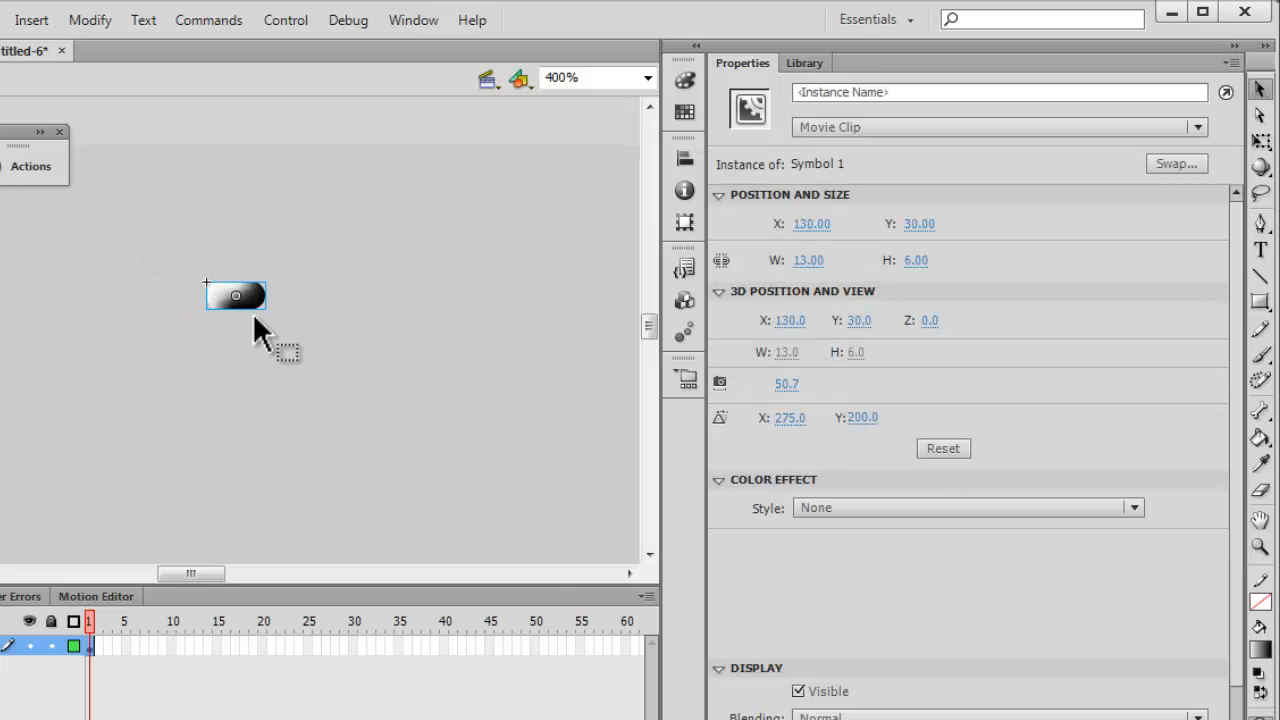
right_click(250, 294)
click(306, 198)
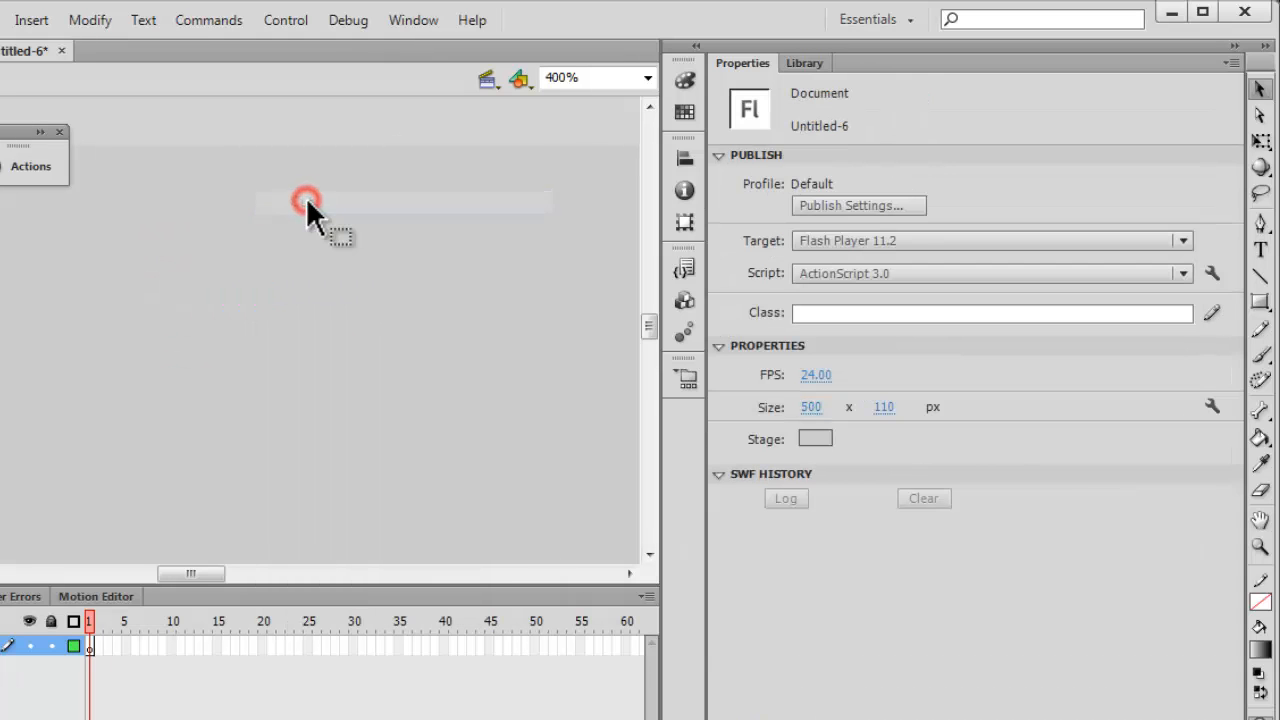
Place a Slider component from the library on the stage and open it for editing its skin assets.
click(795, 60)
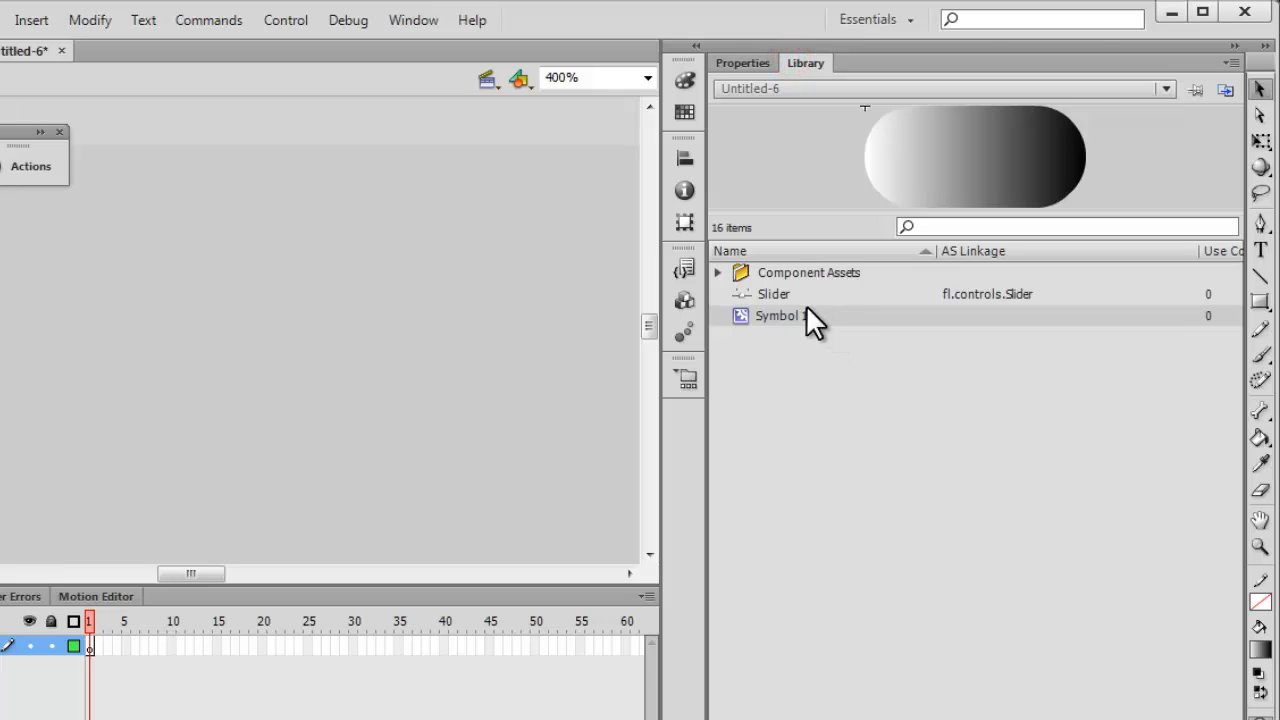
drag(745, 294, 258, 370)
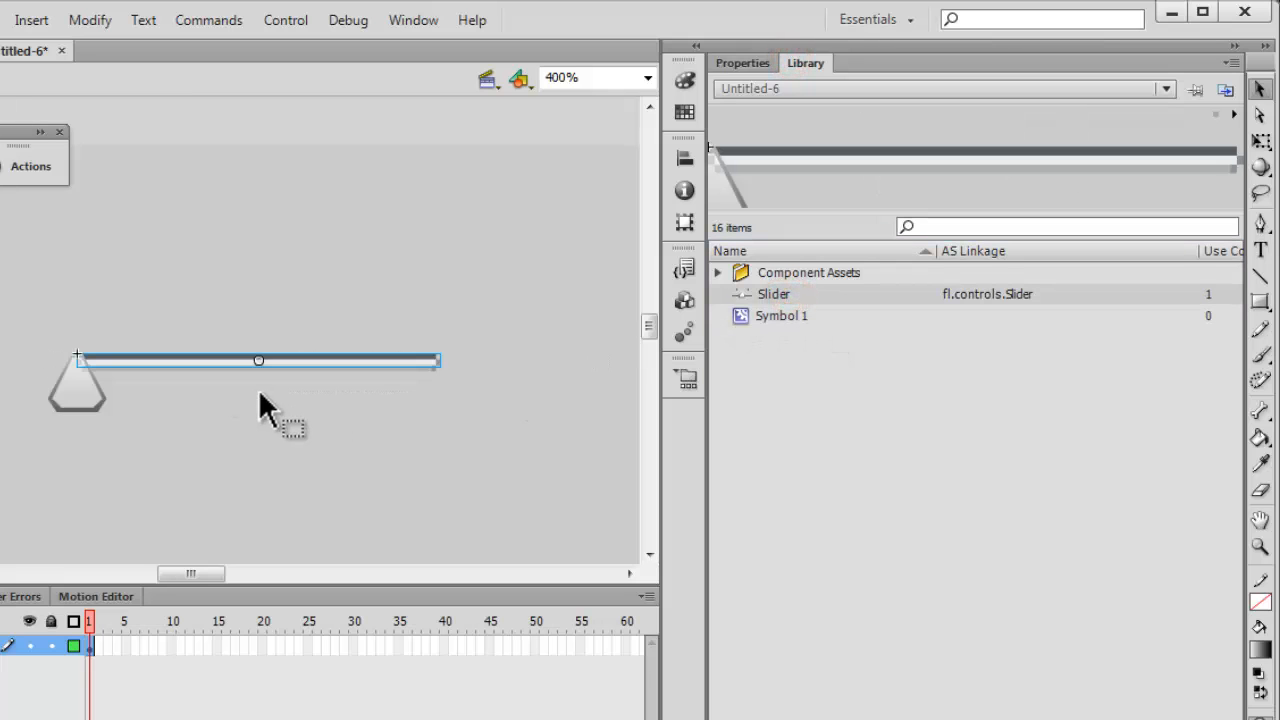
double_click(258, 362)
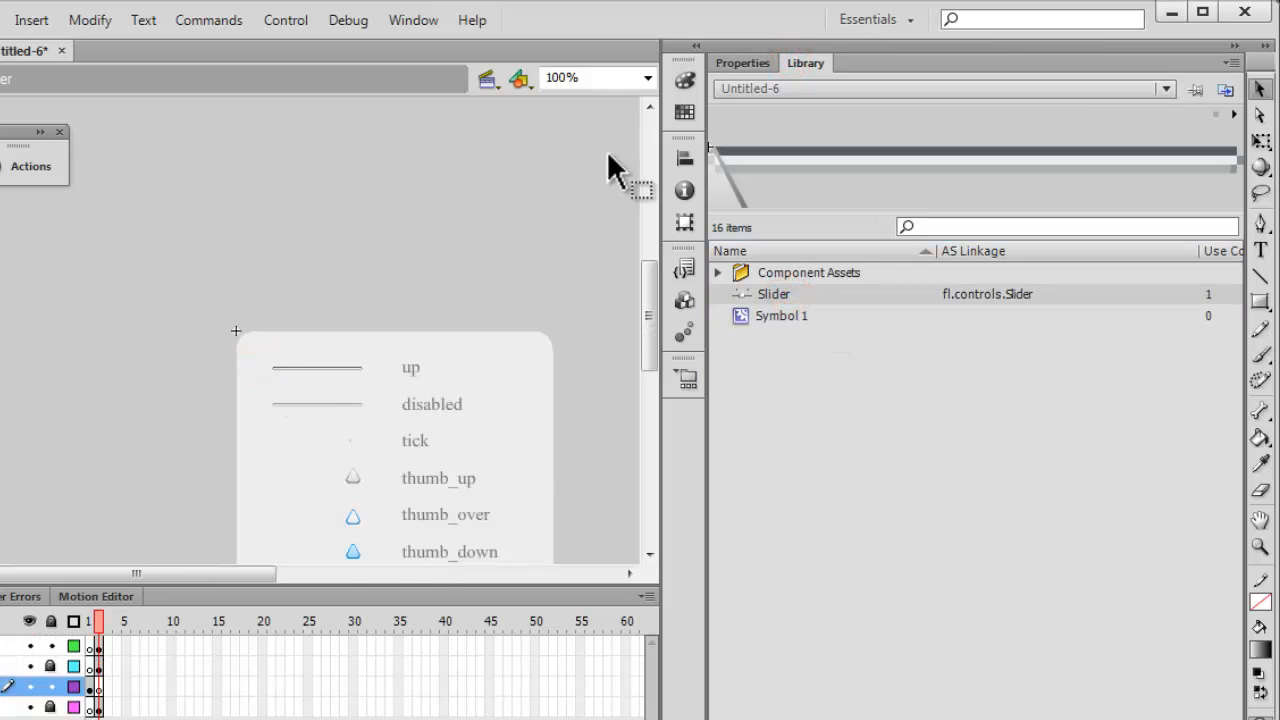
Open the Slider's thumb_up skin symbol for editing at 400% zoom.
click(648, 78)
click(600, 197)
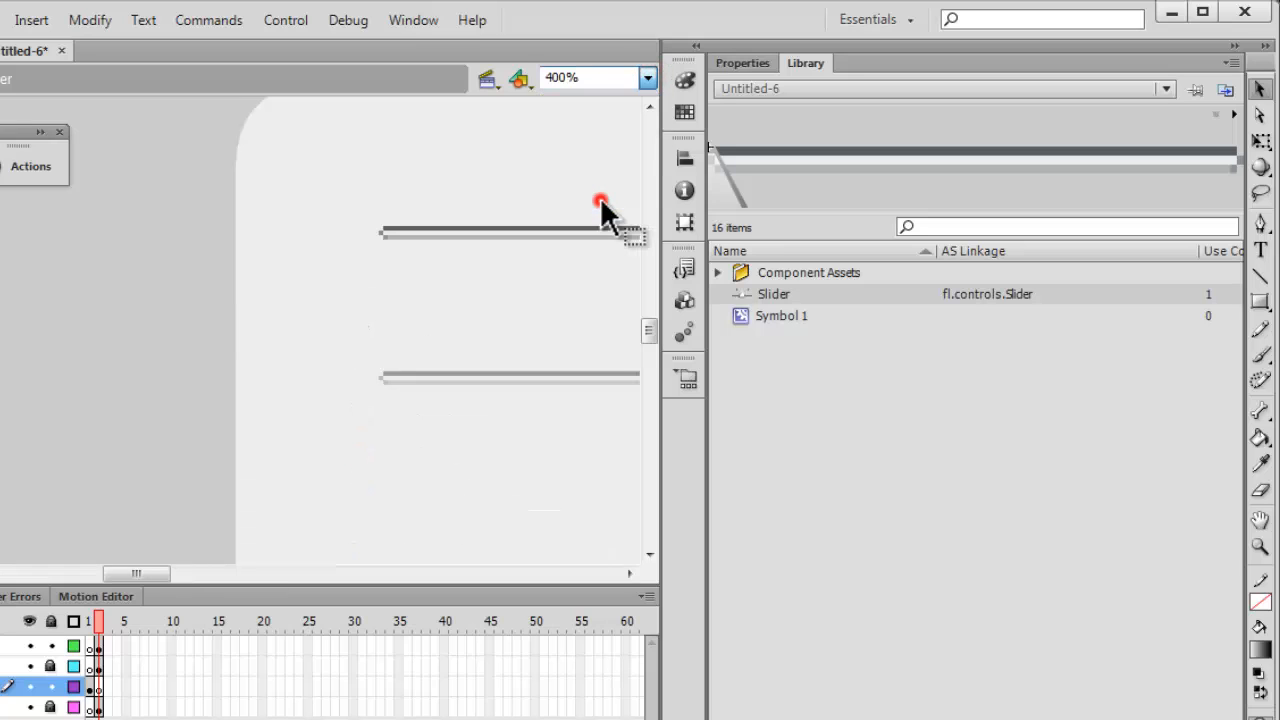
drag(152, 577, 176, 562)
drag(651, 327, 647, 346)
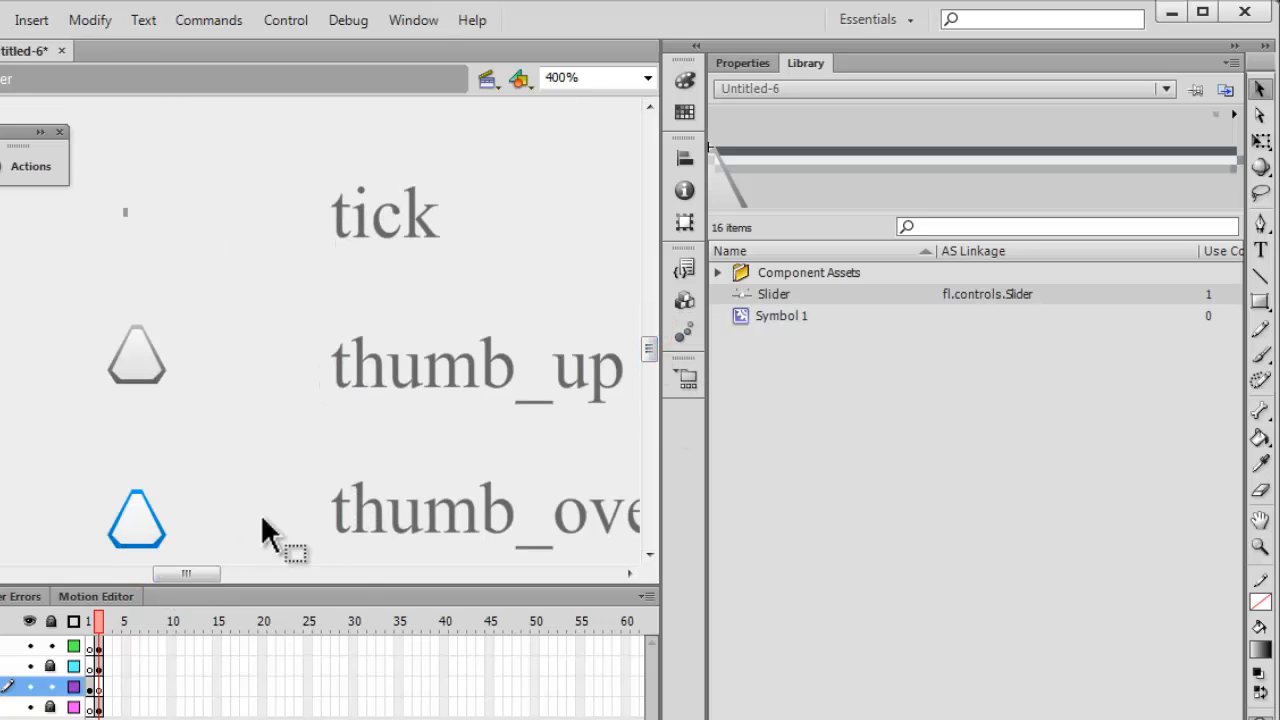
drag(179, 575, 189, 575)
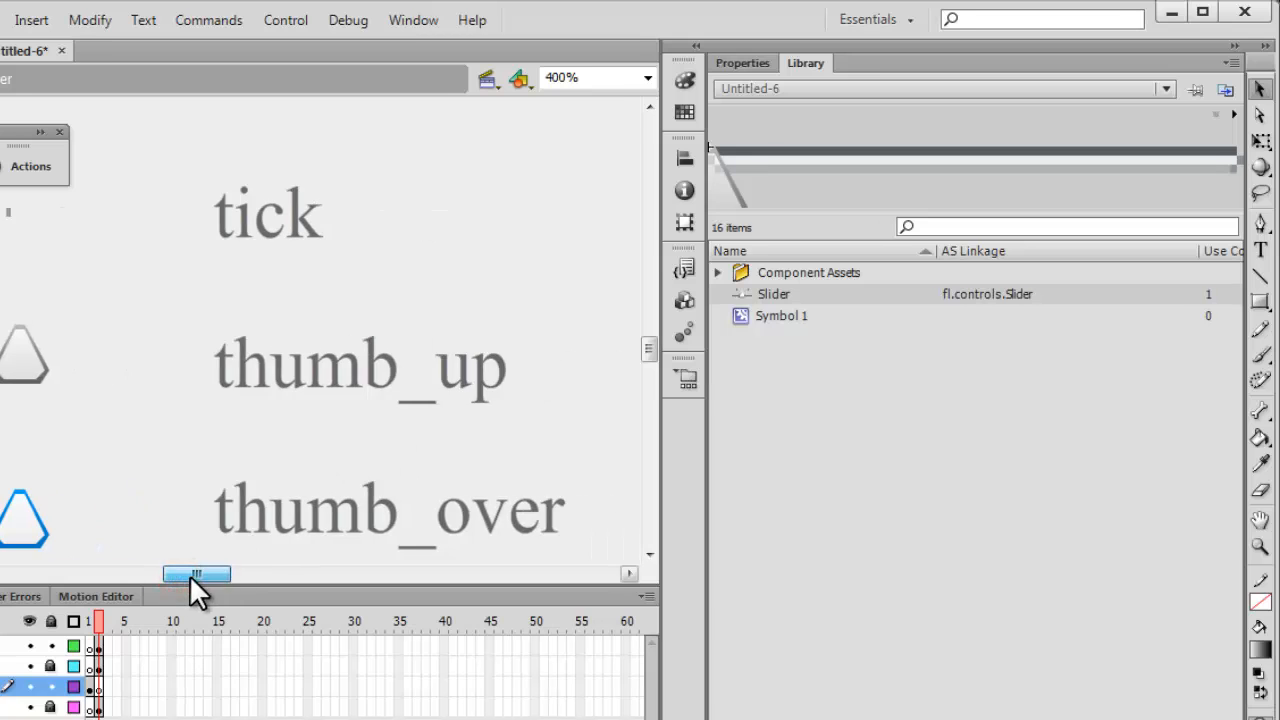
drag(30, 298, 196, 416)
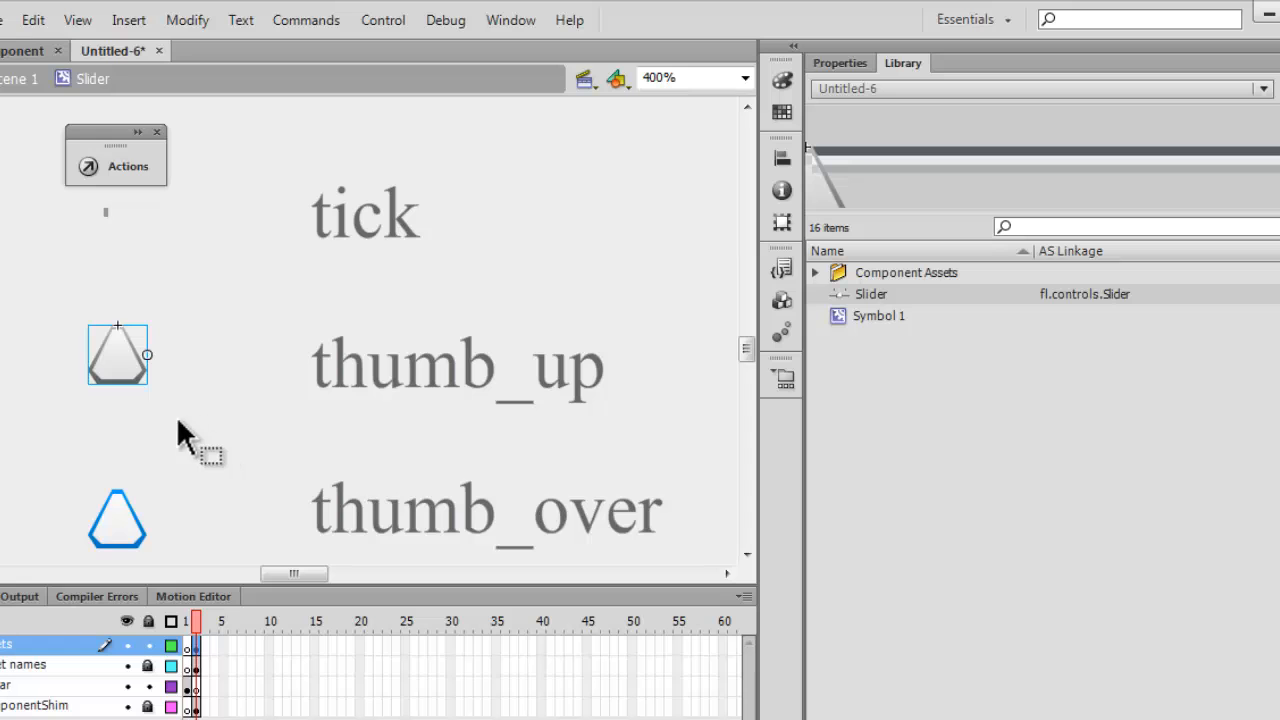
double_click(127, 350)
Replace the triangular shape in the thumb_up skin with the cut rounded movie clip.
click(840, 62)
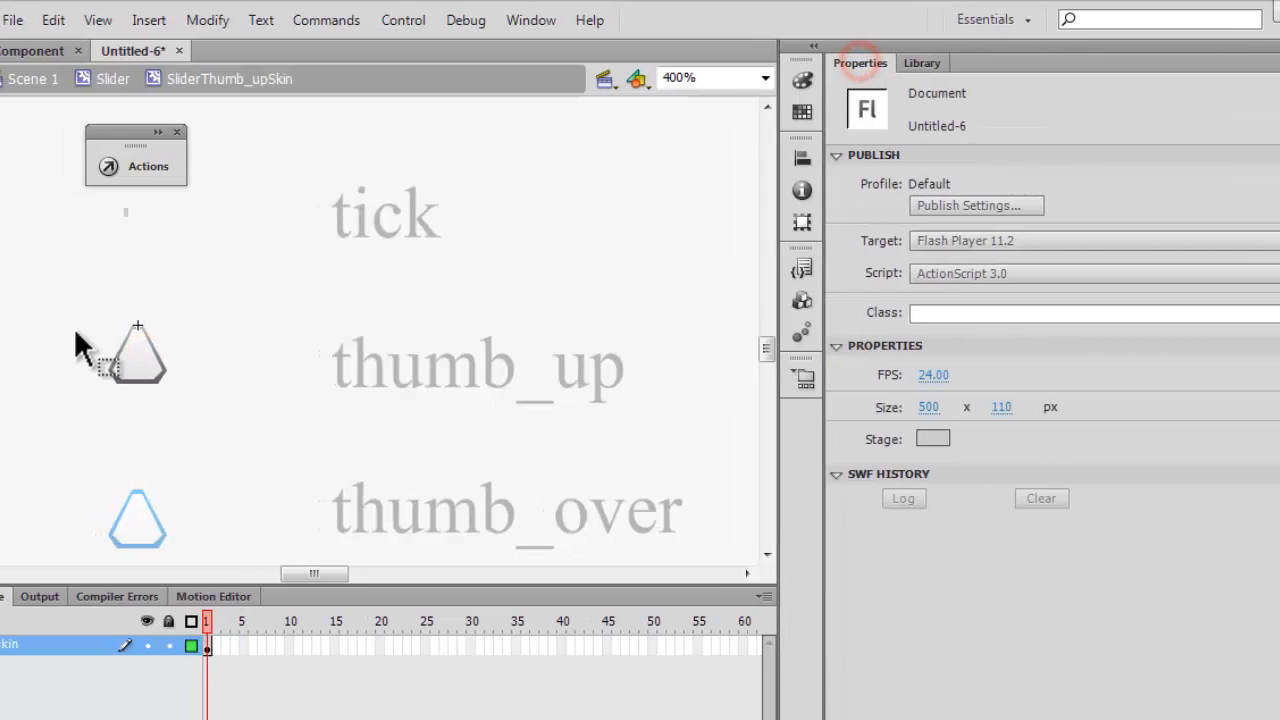
drag(41, 295, 234, 431)
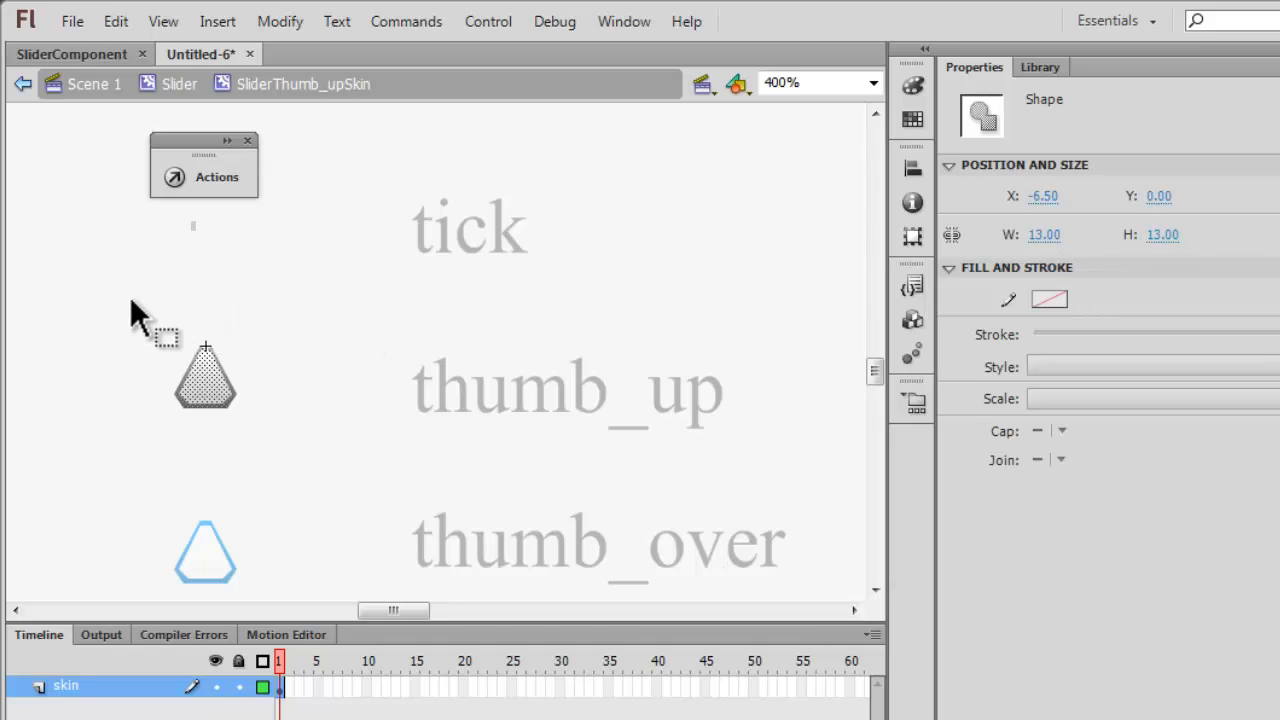
key(Delete)
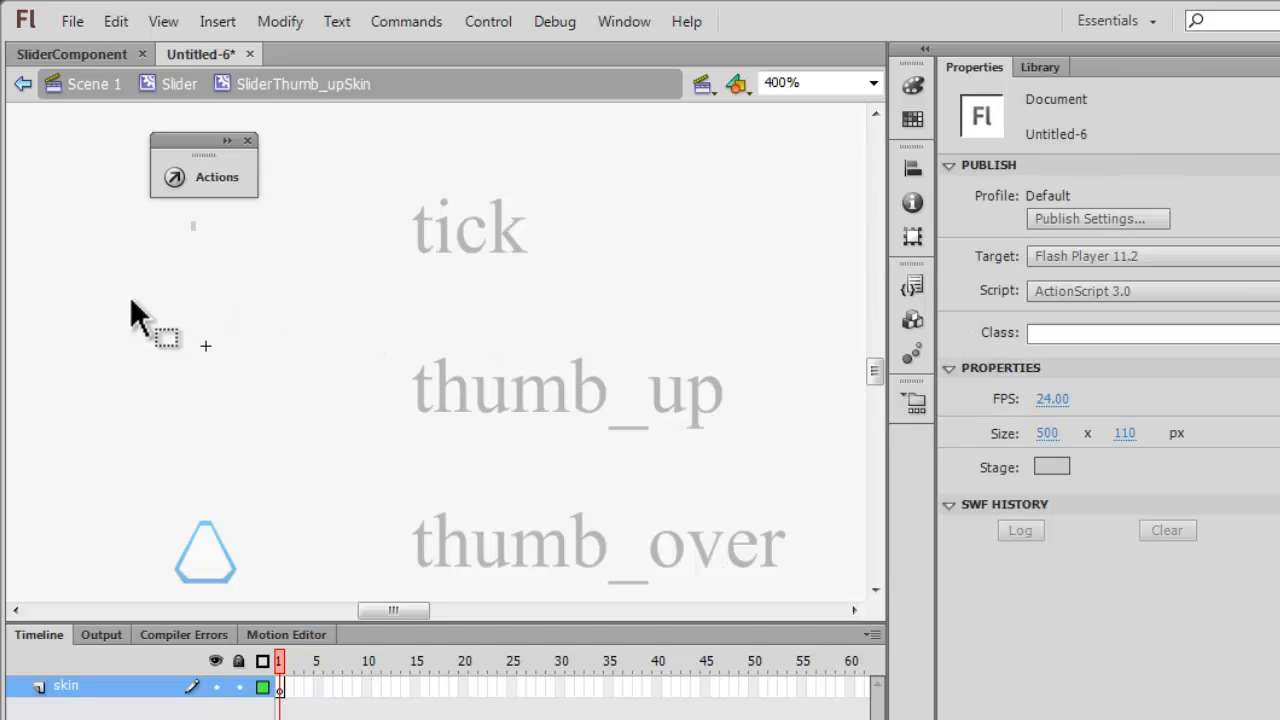
key(ctrl+v)
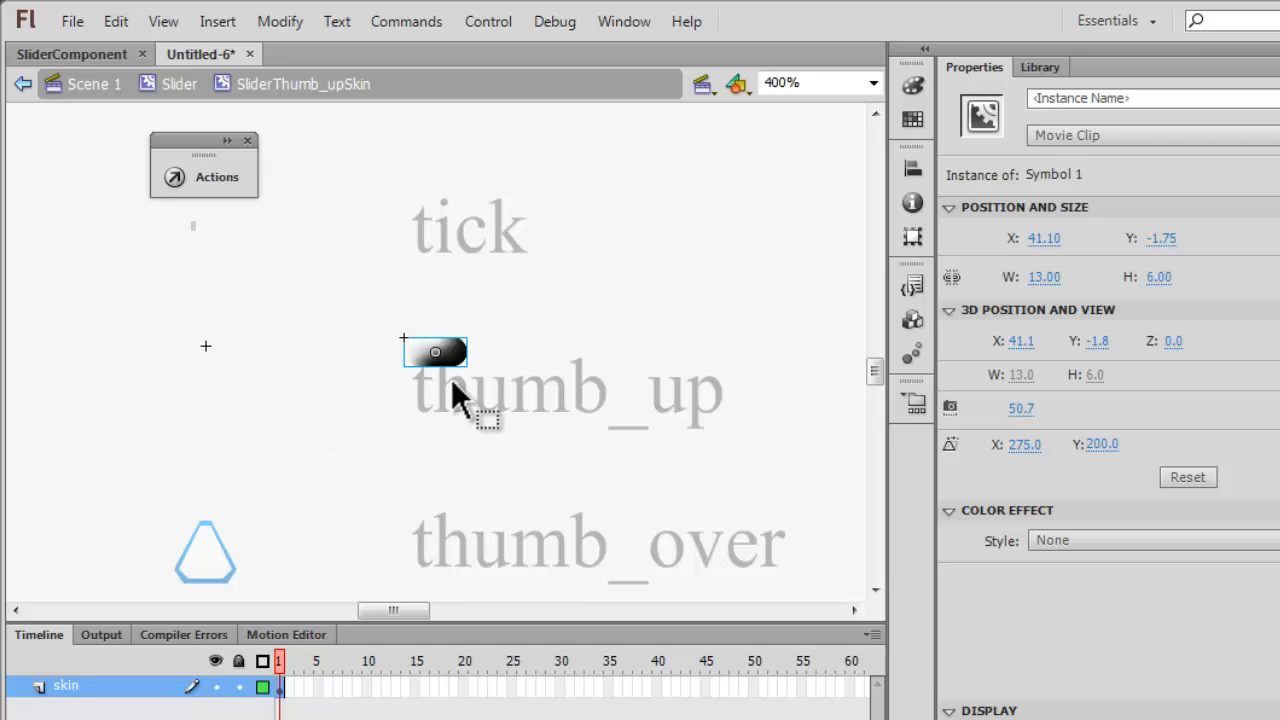
Position the rounded clip in the thumb_up skin at X -6.5, Y 0 and return to the Slider symbol.
click(1046, 238)
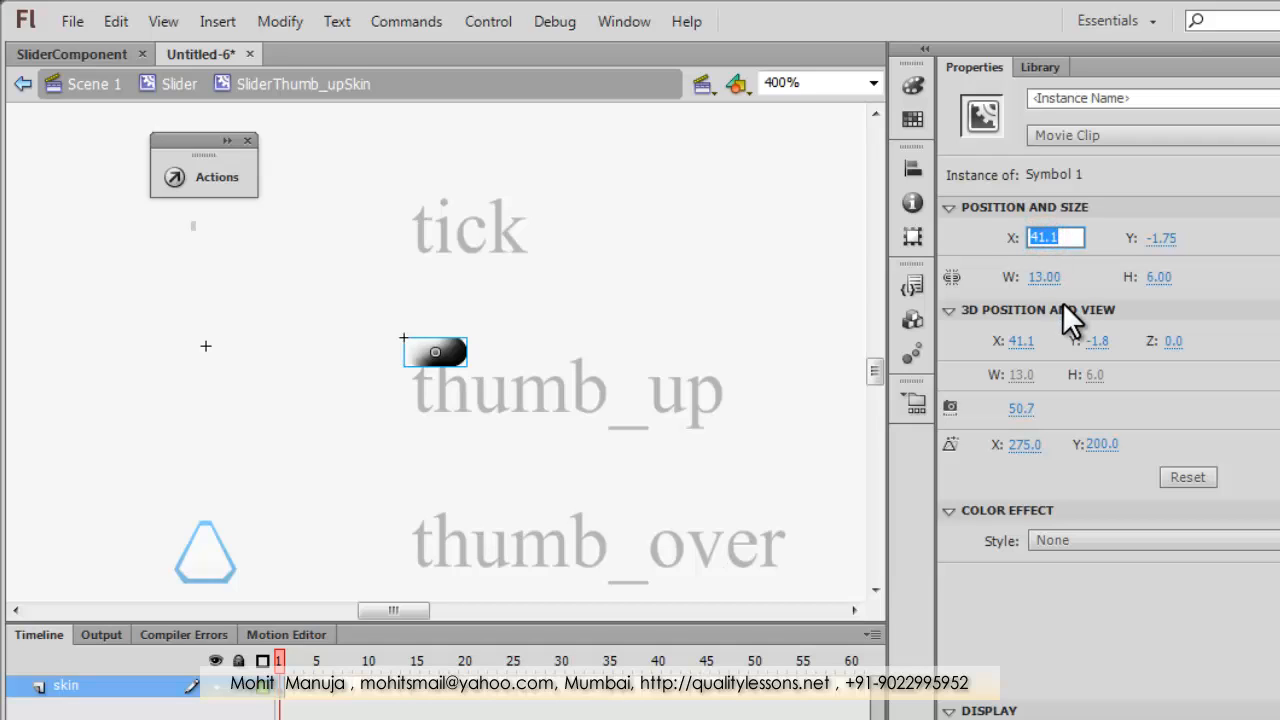
text(-6.5)
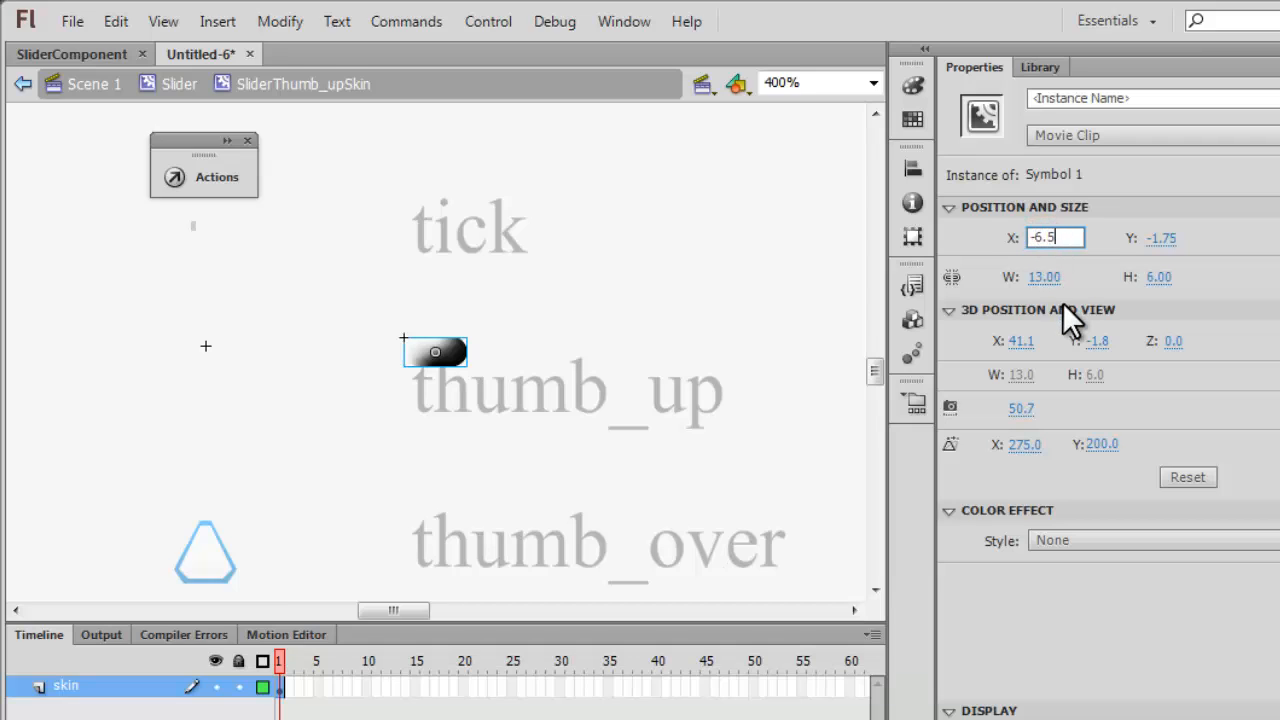
key(Tab)
text(0)
key(Return)
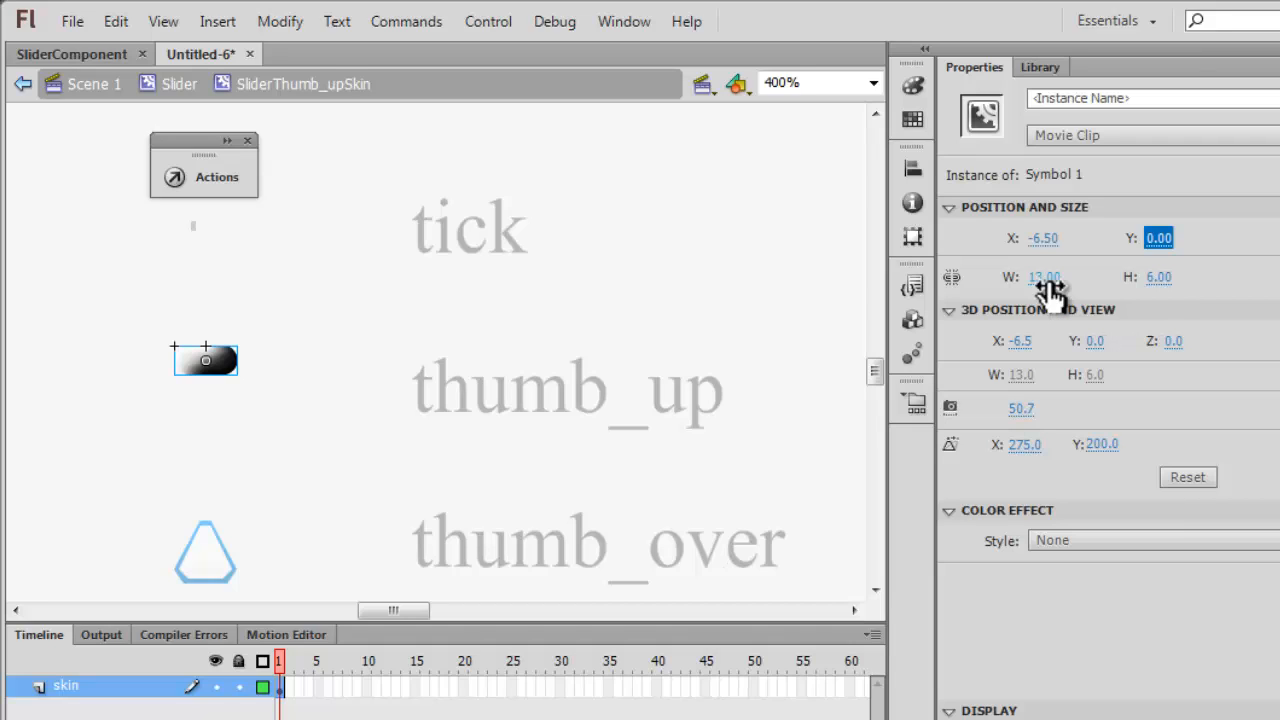
click(178, 86)
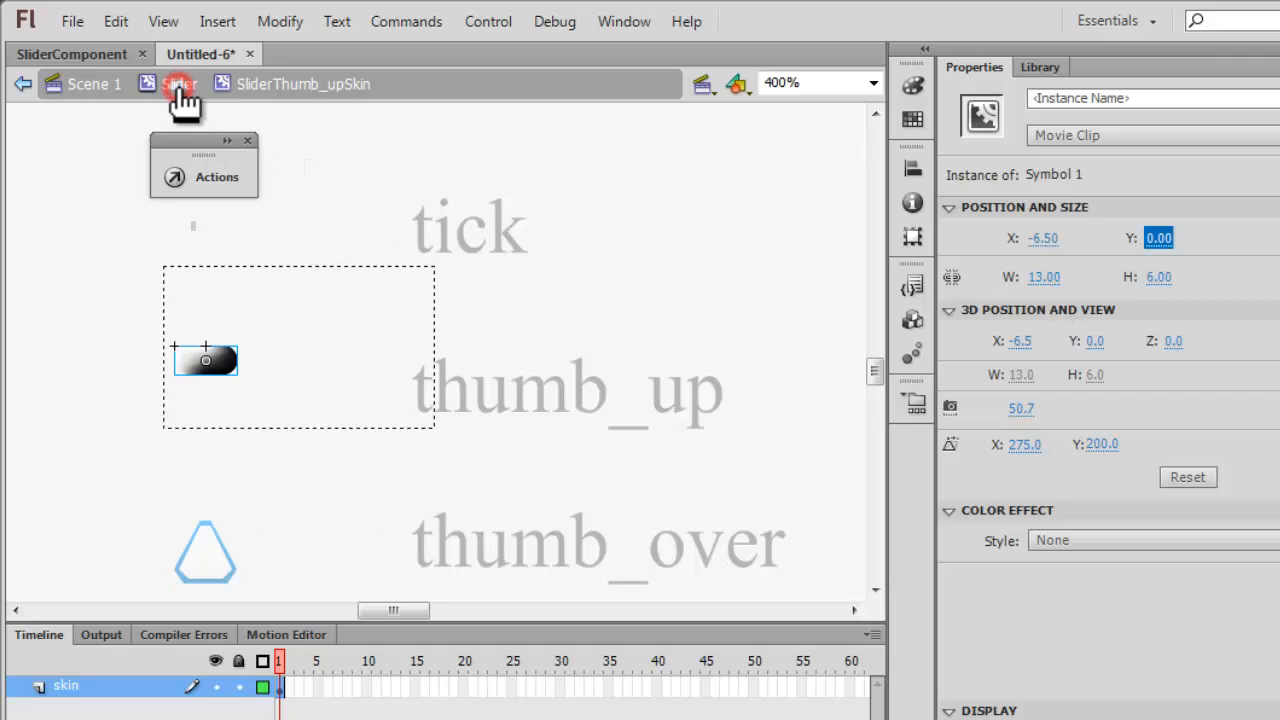
Open the thumb_over skin and replace its blue-outlined triangle with the rounded movie clip.
drag(128, 498, 300, 594)
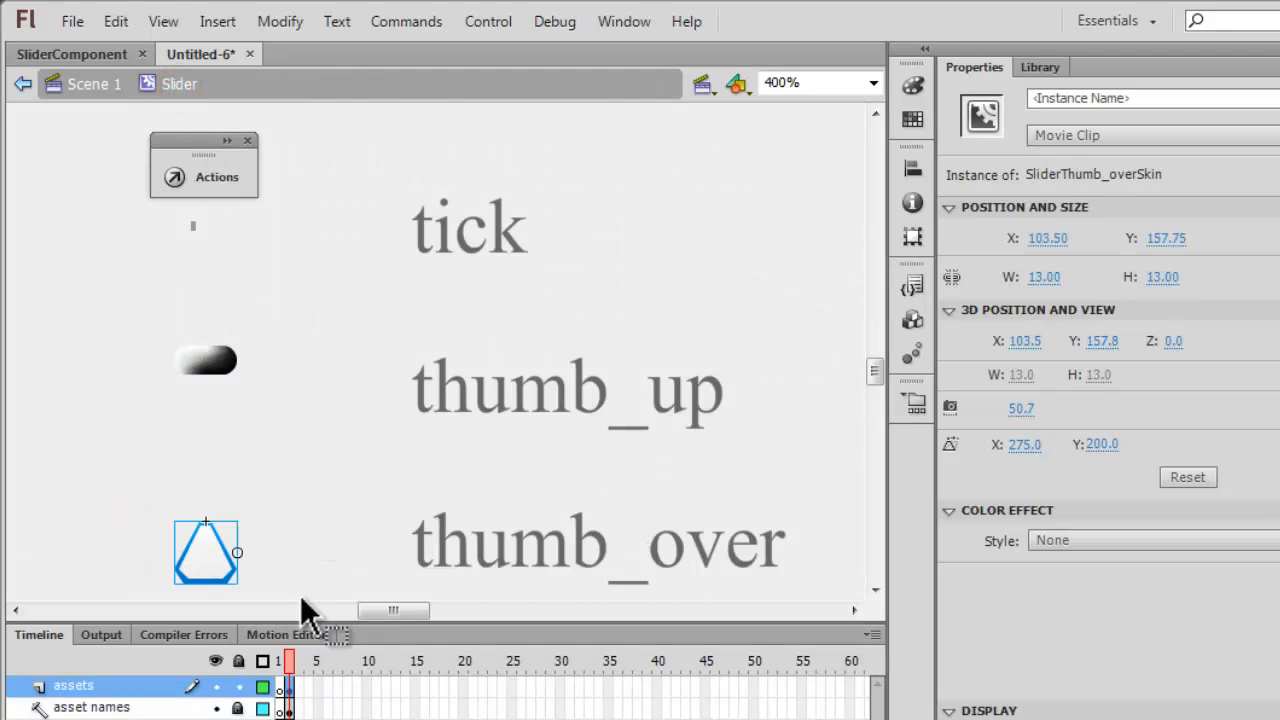
drag(226, 572, 221, 563)
drag(136, 473, 302, 592)
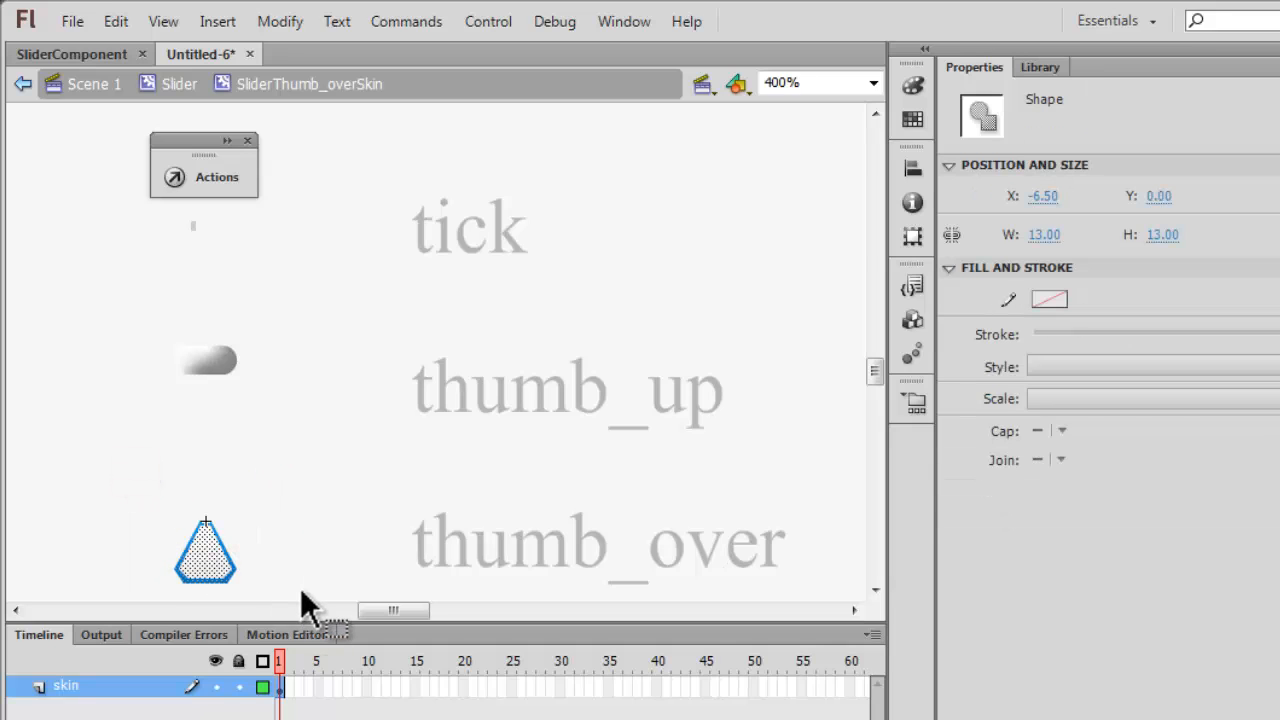
key(Delete)
key(ctrl+v)
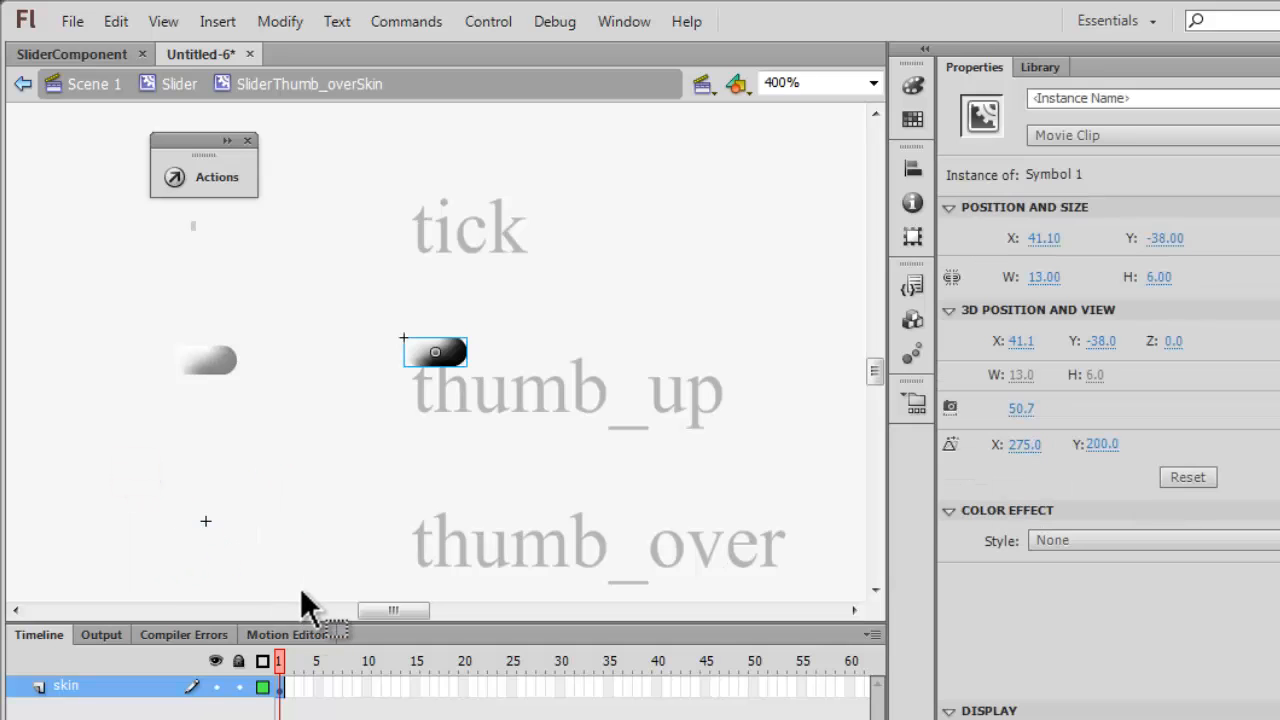
Position the rounded clip in the thumb_over skin at X -6.5, Y 0 and return to the Slider symbol.
click(1037, 238)
text(-6)
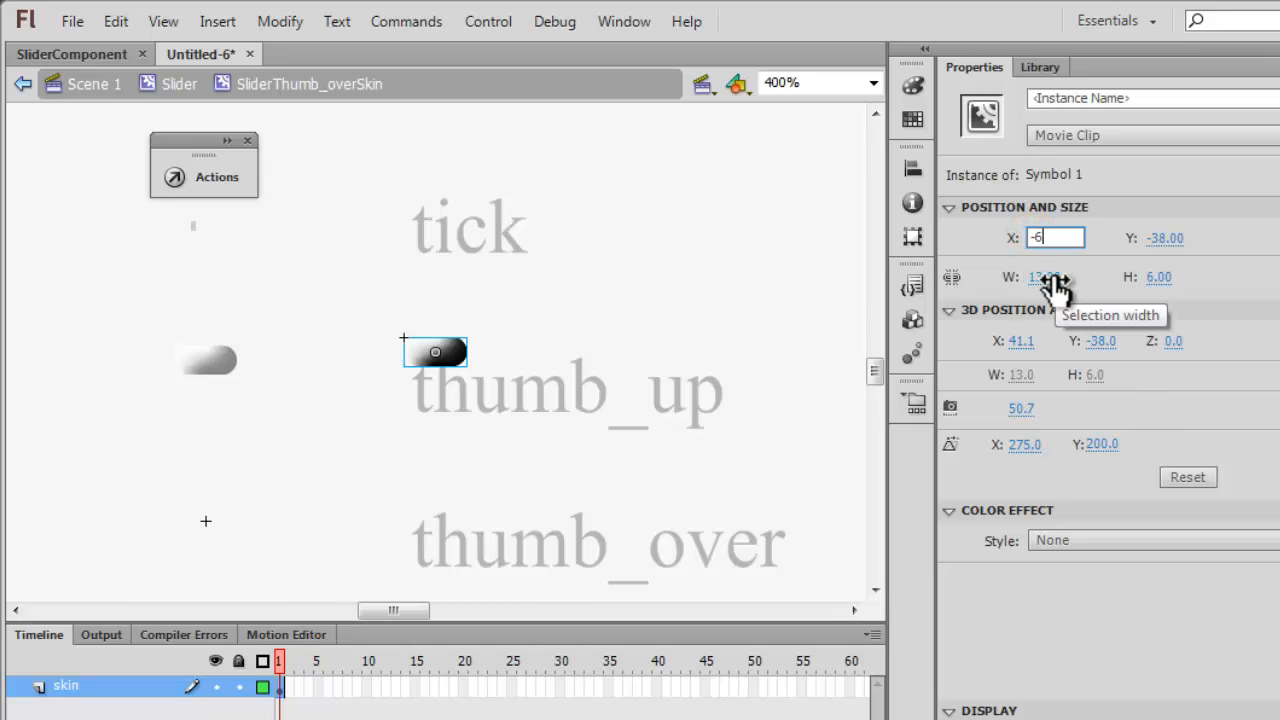
text(.5)
key(Tab)
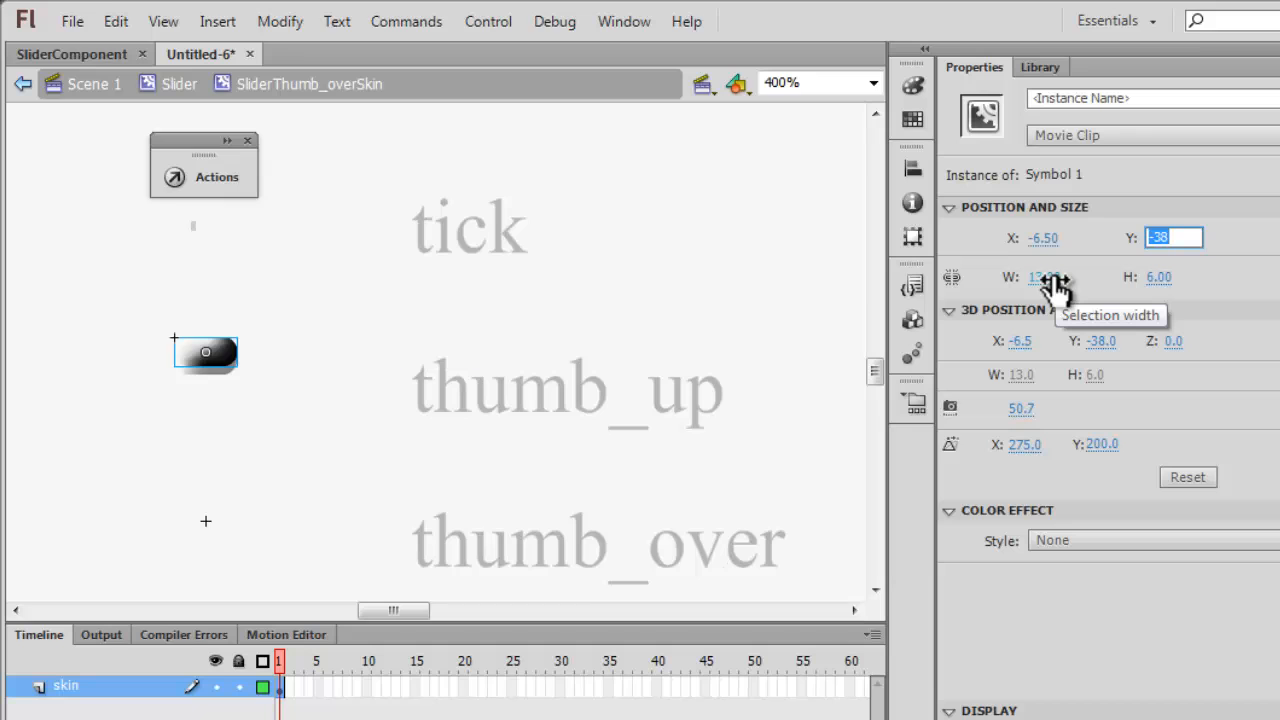
text(0)
key(Return)
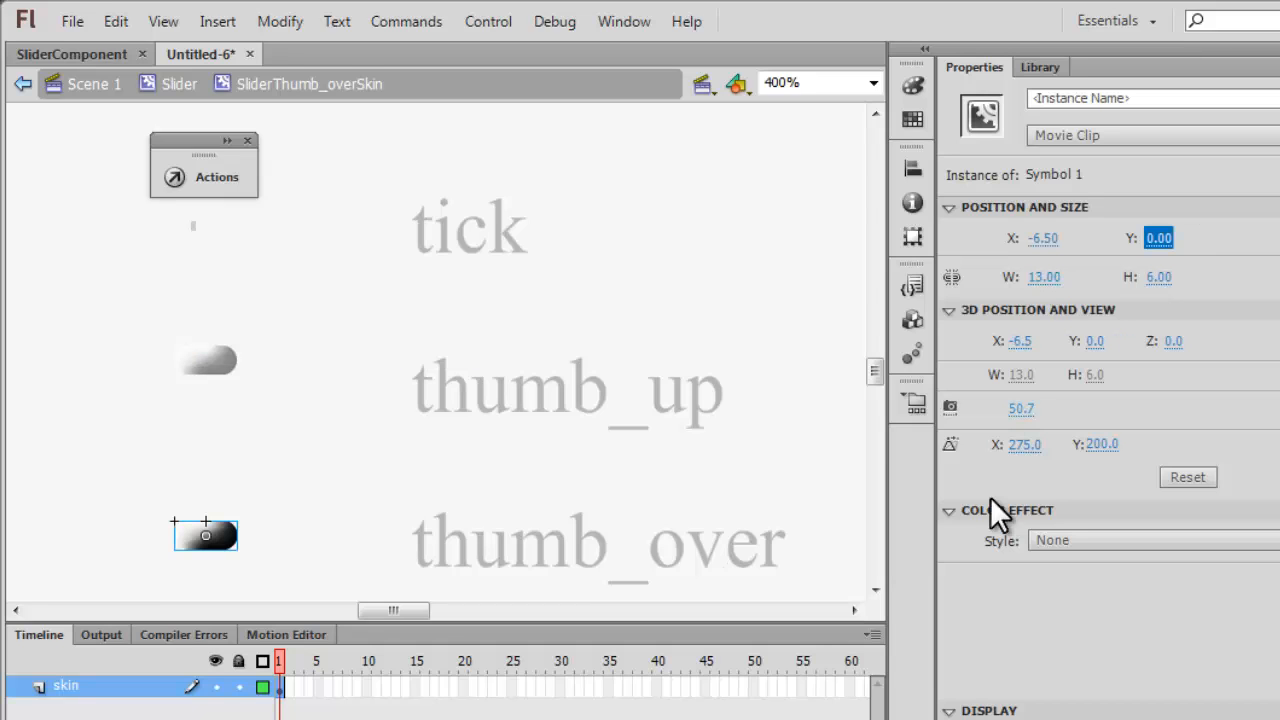
drag(873, 375, 875, 387)
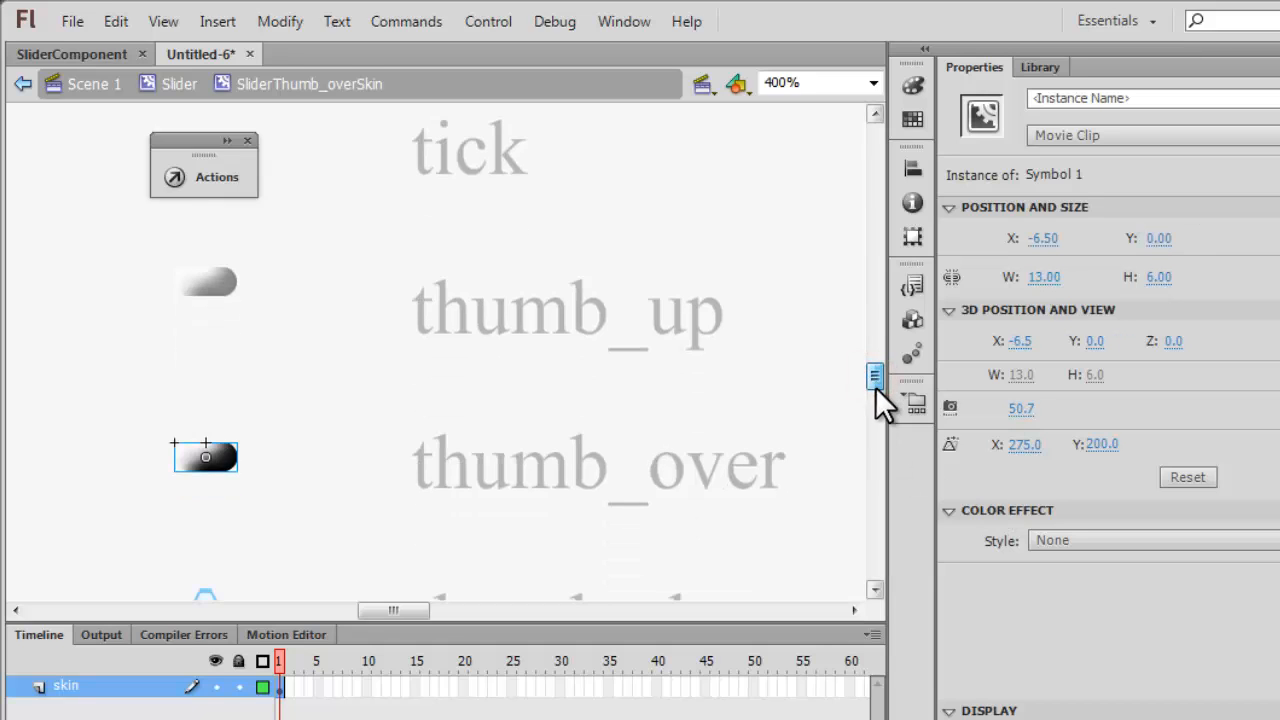
click(178, 84)
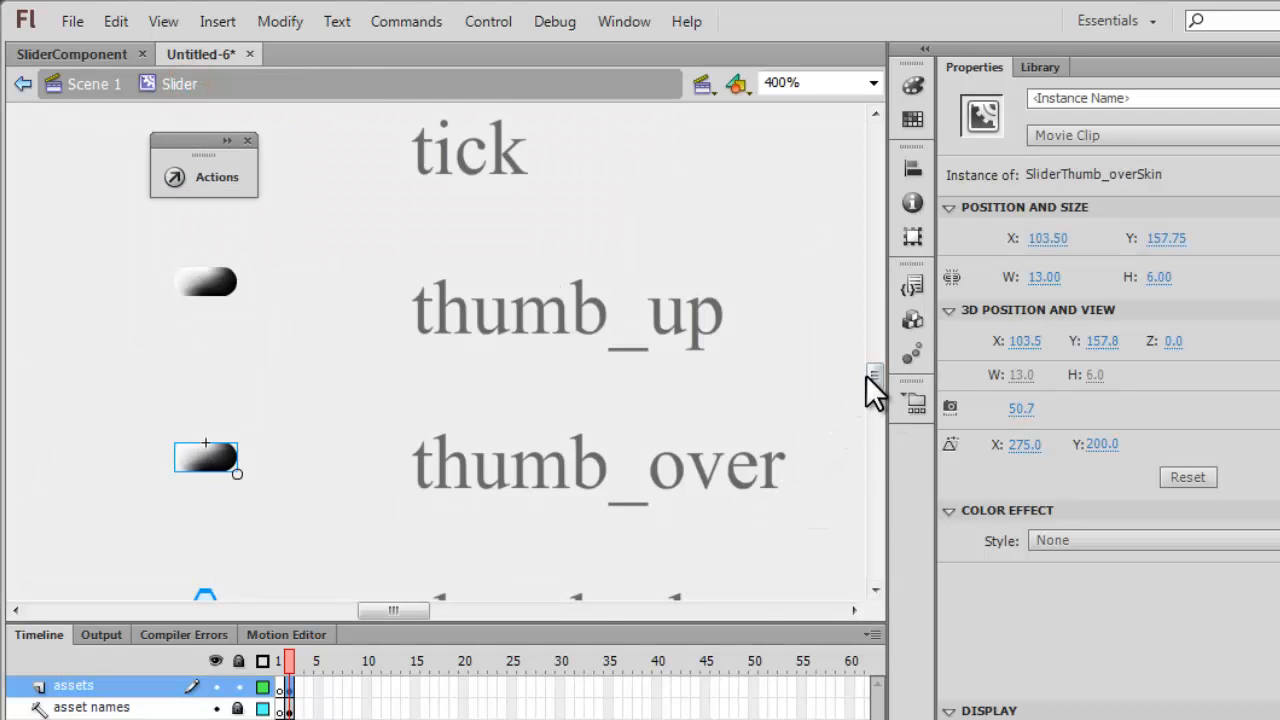
Open the thumb_down skin and replace its blue triangle with the rounded movie clip.
drag(870, 376, 871, 395)
drag(100, 337, 348, 512)
double_click(216, 414)
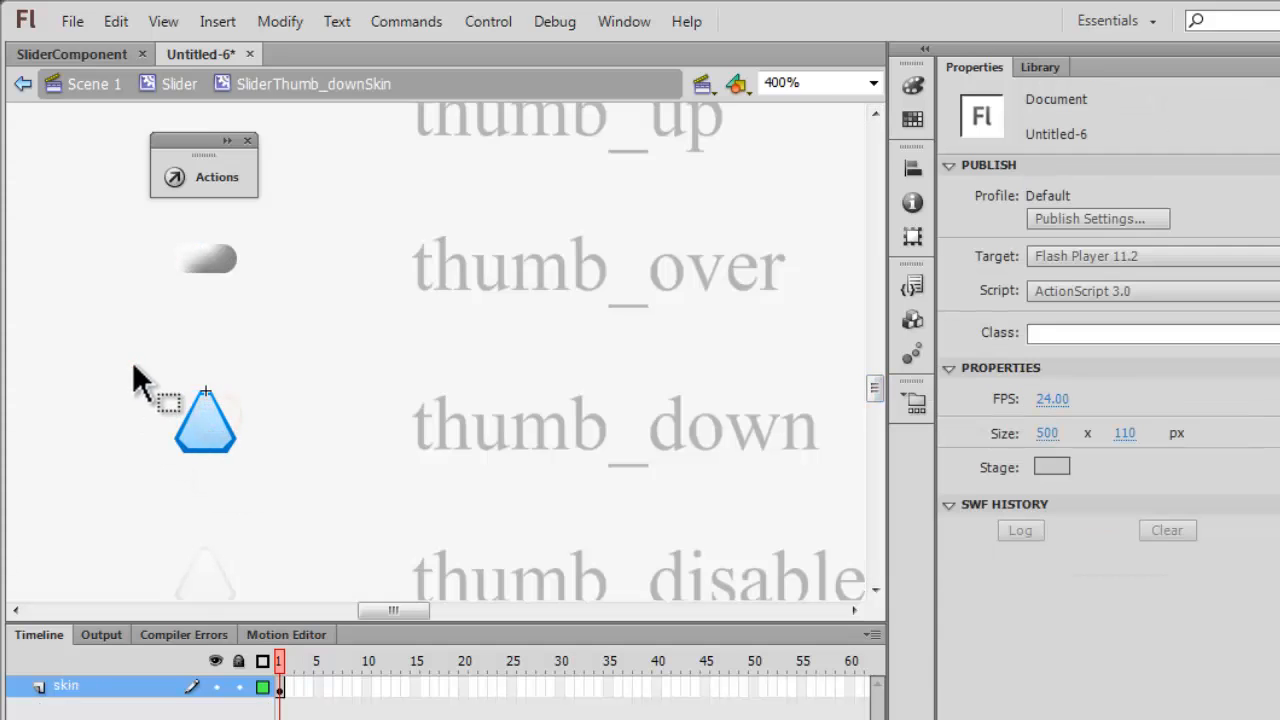
drag(130, 362, 353, 474)
key(Delete)
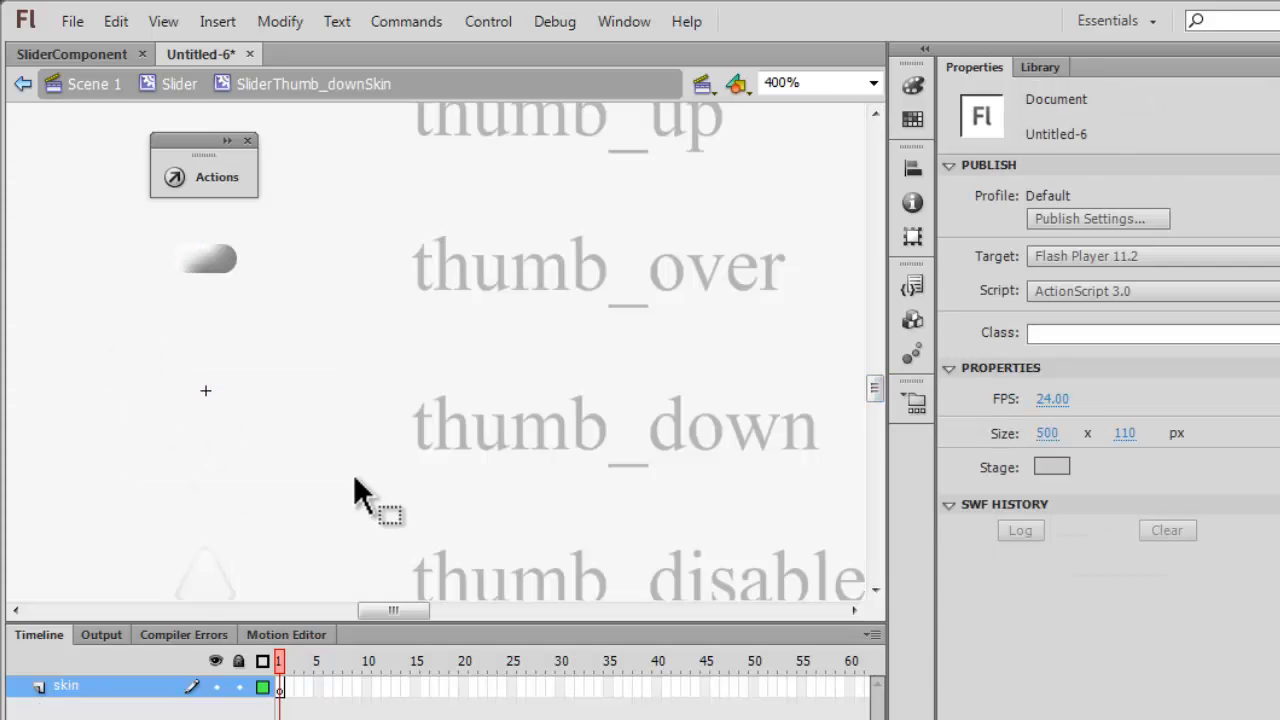
key(ctrl+v)
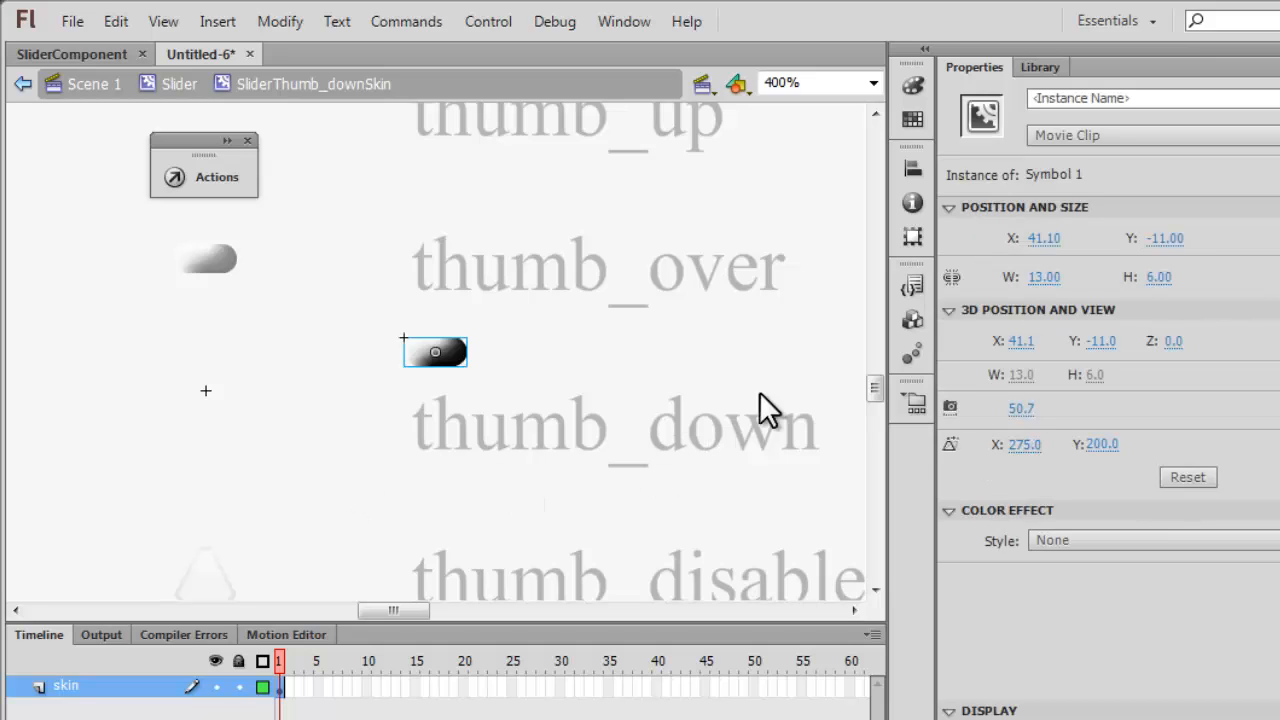
Position the rounded clip in the thumb_down skin at X -6.5, Y 0 and return to the Slider symbol.
click(1040, 240)
text(-6.5)
key(Tab)
text(0)
key(Return)
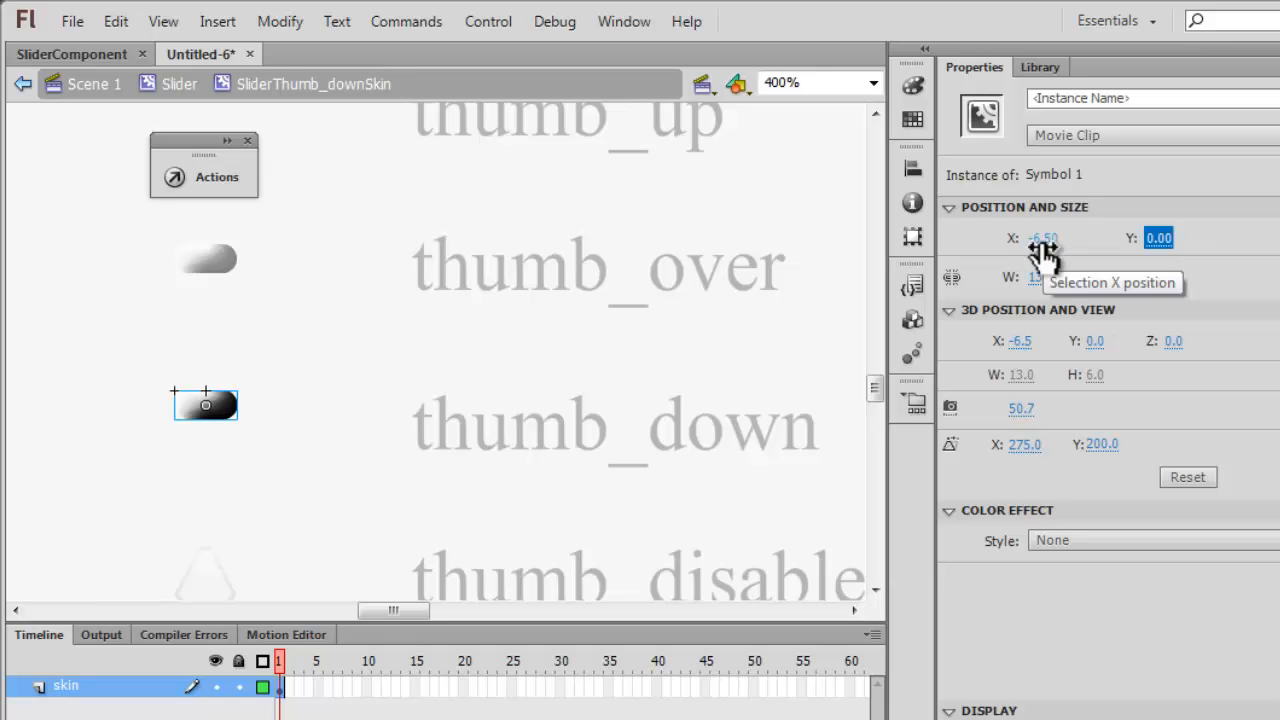
click(180, 84)
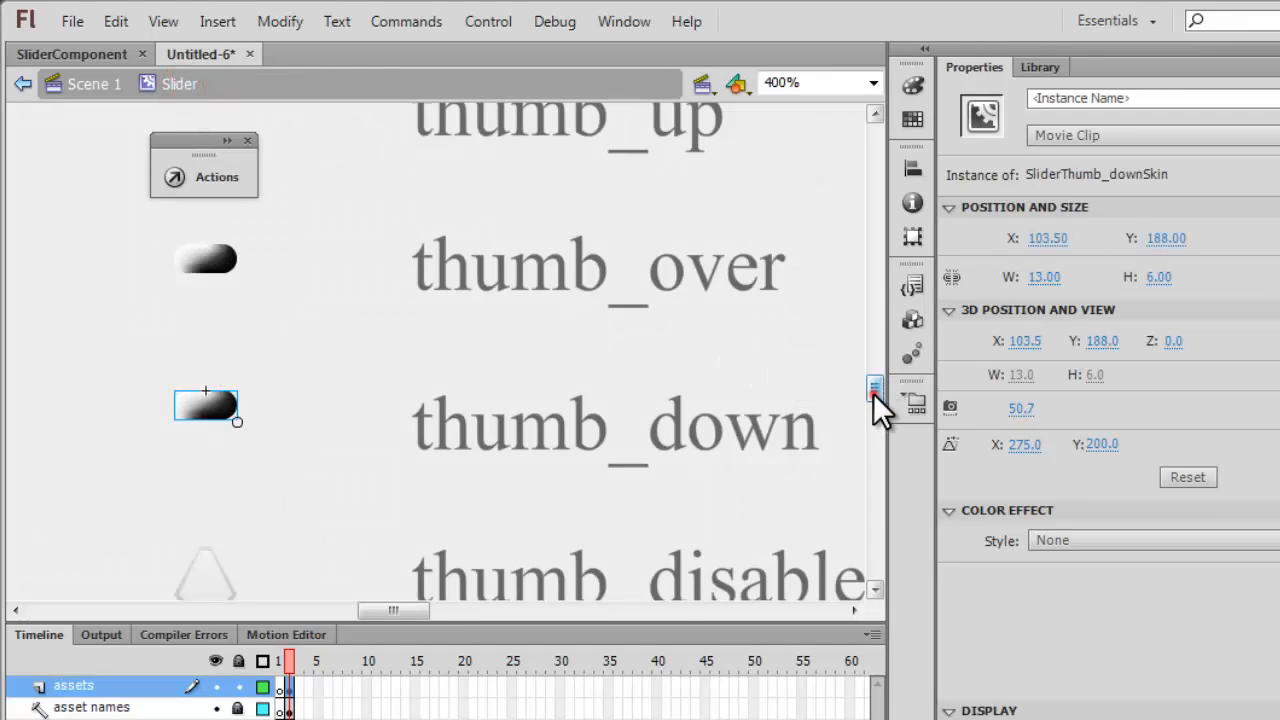
Open the tick skin inside the Slider symbol for editing and access the fill color of its small shape.
drag(873, 393, 870, 365)
drag(135, 320, 290, 408)
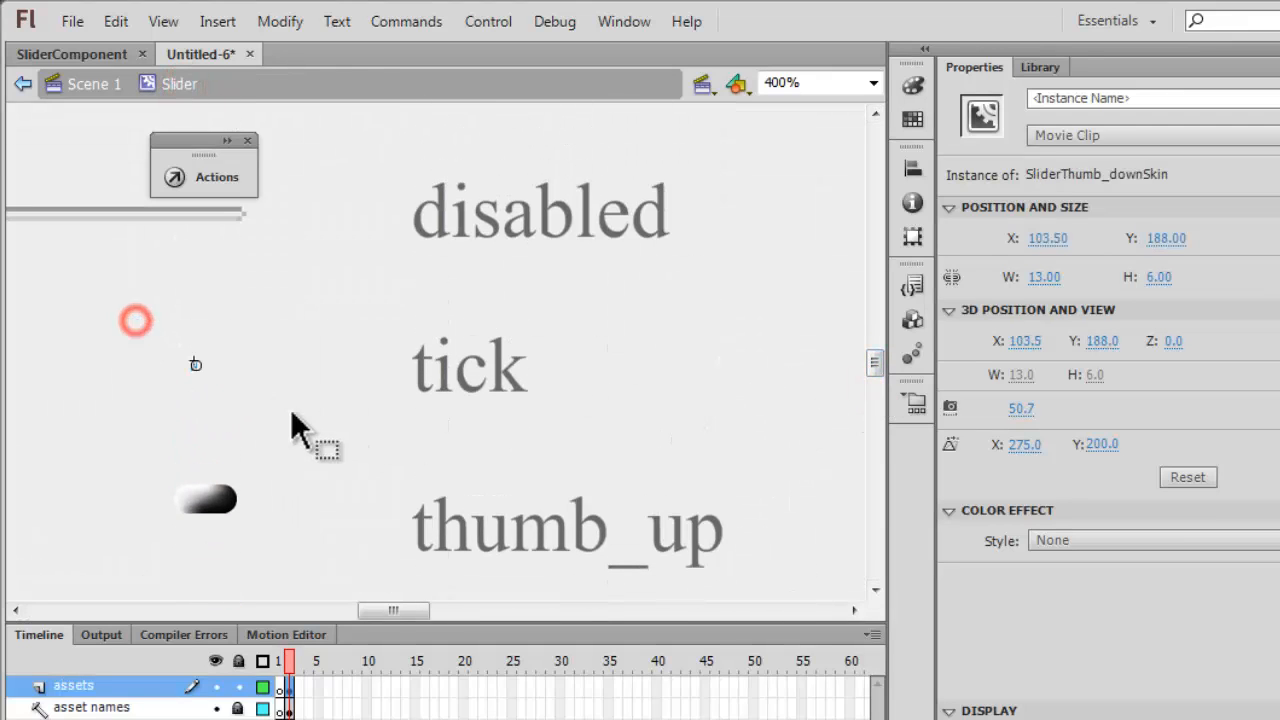
click(200, 363)
drag(161, 342, 306, 410)
double_click(194, 363)
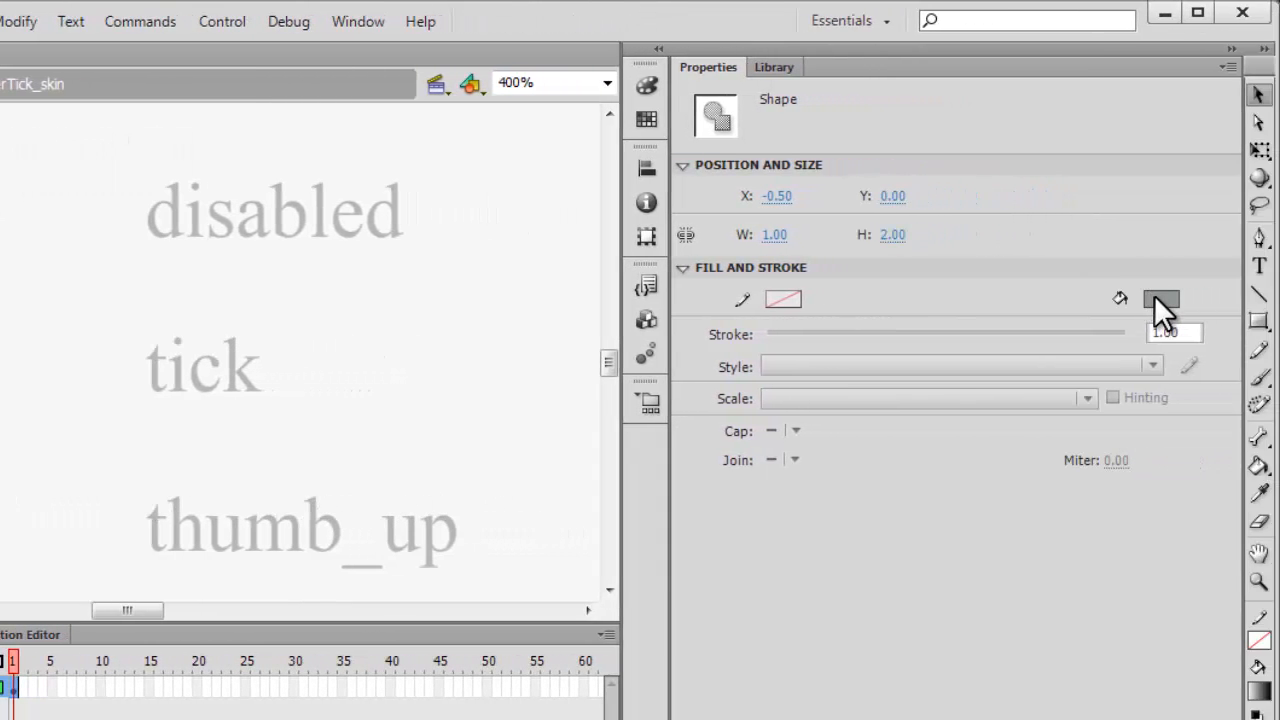
click(1160, 300)
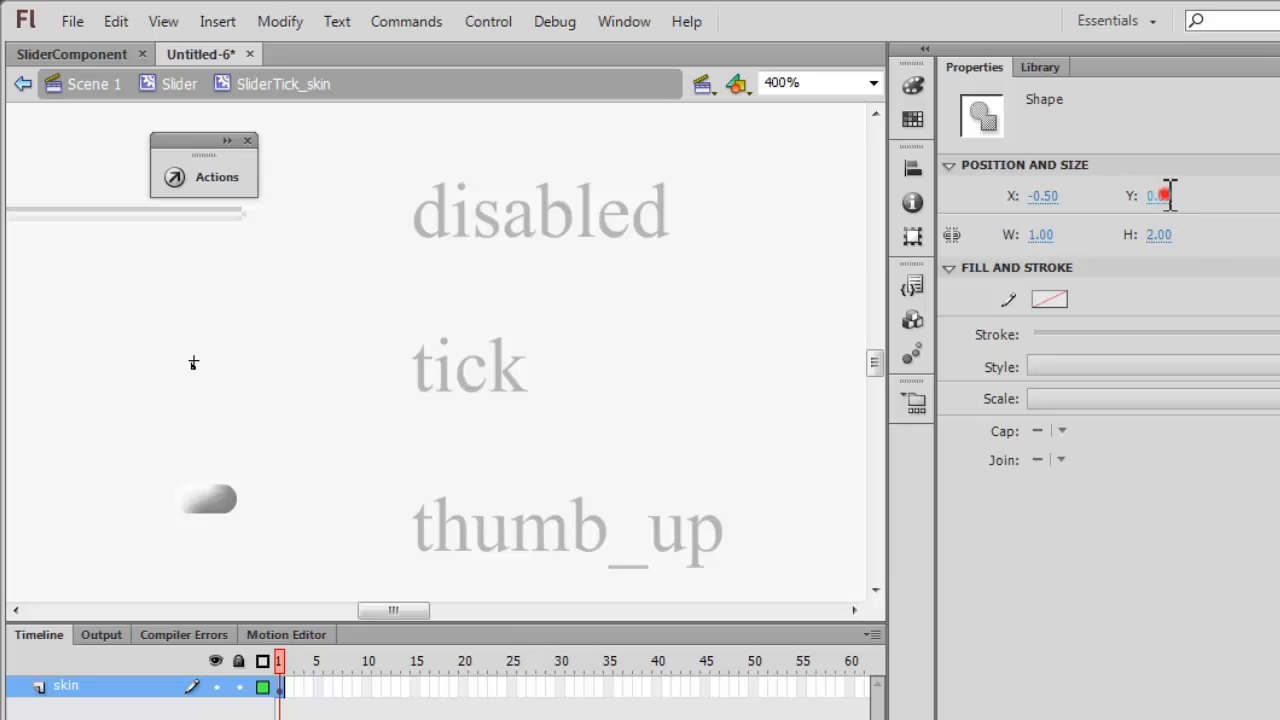
Set the tick shape's Y position to -5 and return to Scene 1.
click(1166, 195)
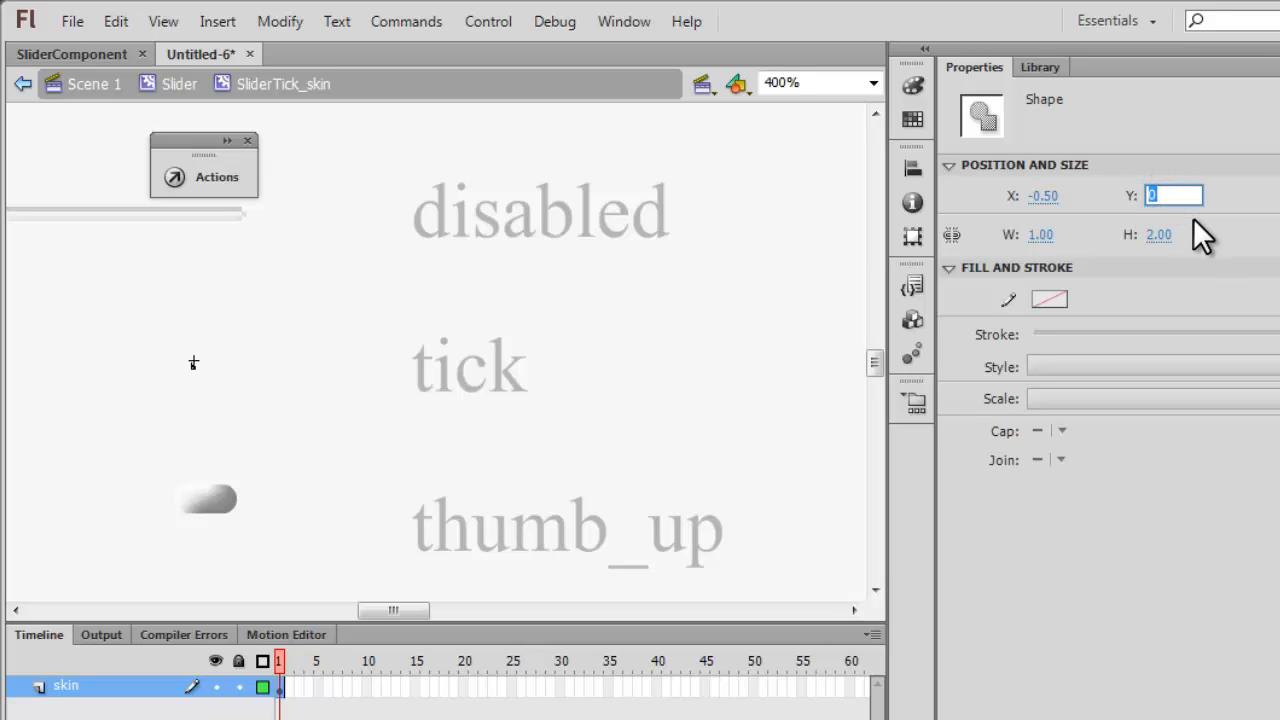
text(-5)
key(Return)
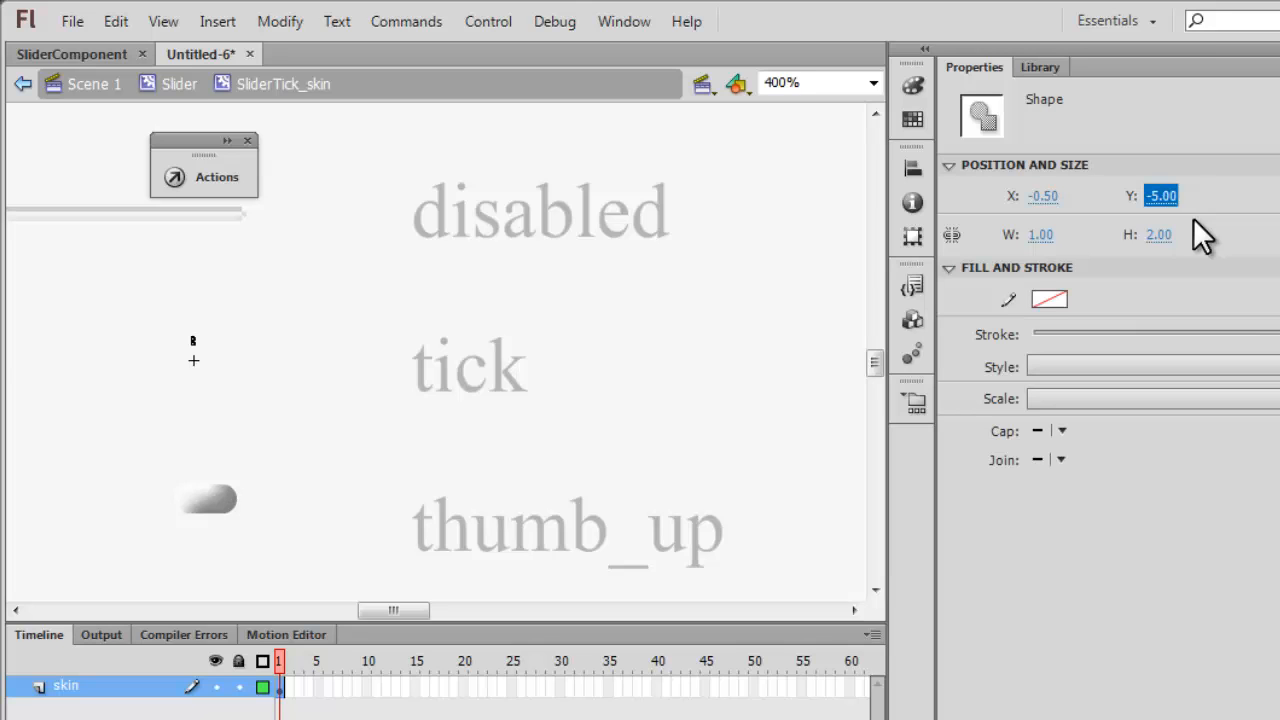
click(23, 84)
click(23, 84)
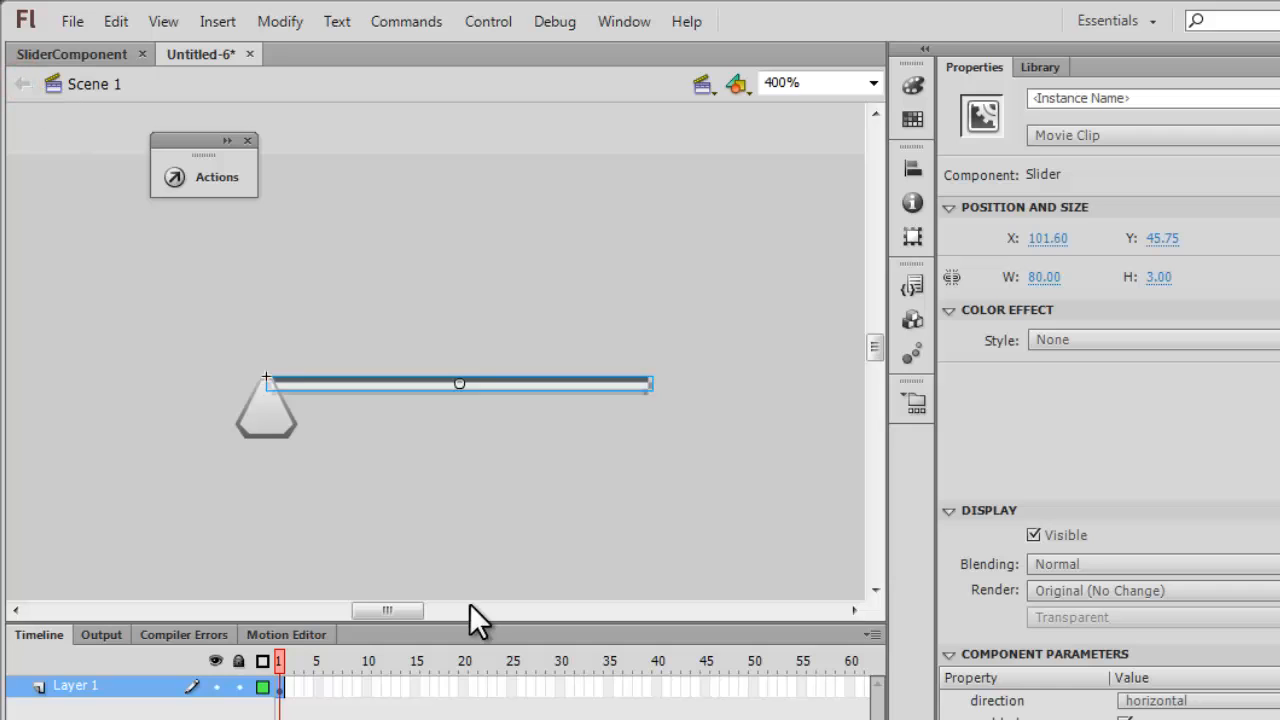
Delete the Slider instance from the Scene 1 stage and show the document's library.
click(872, 83)
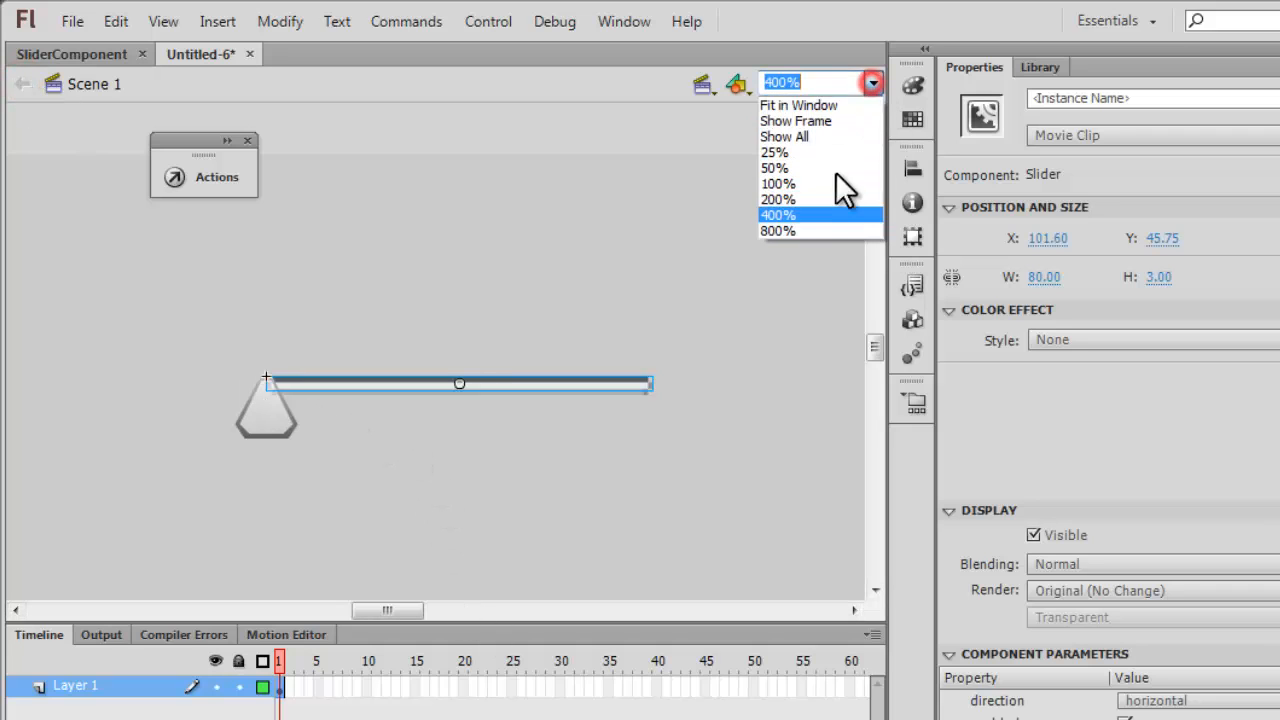
click(830, 82)
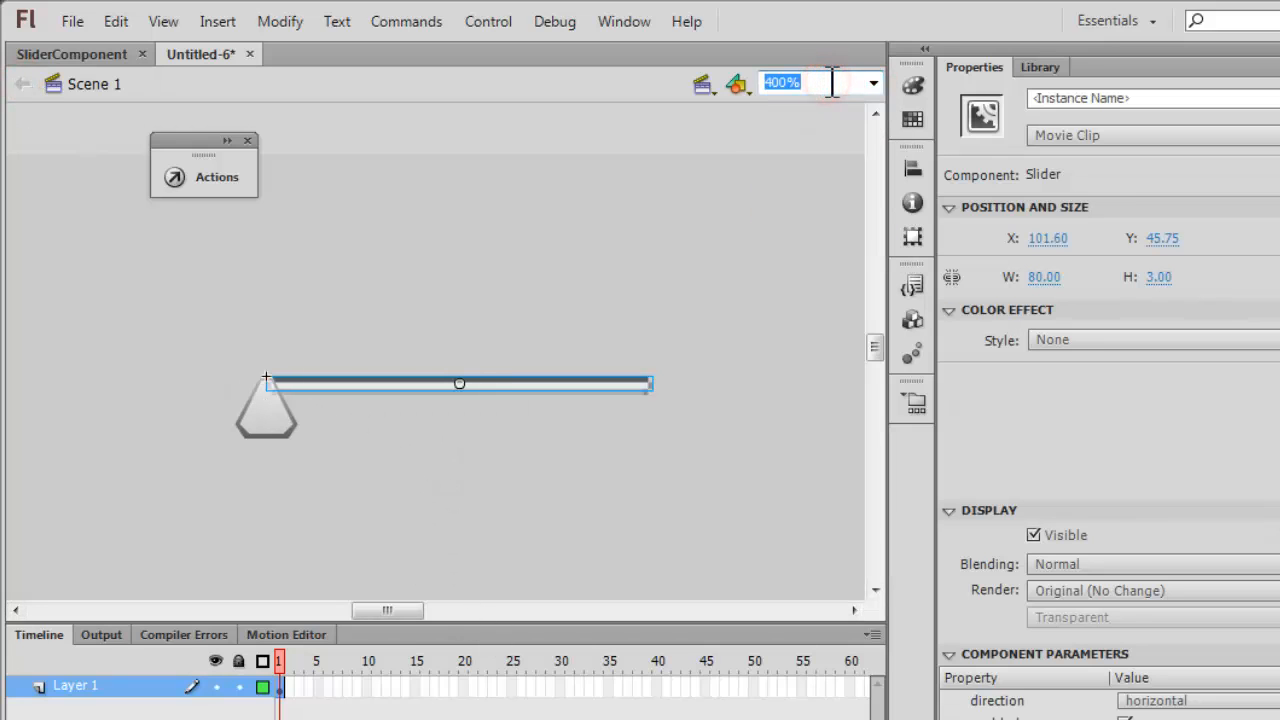
text(80)
key(Return)
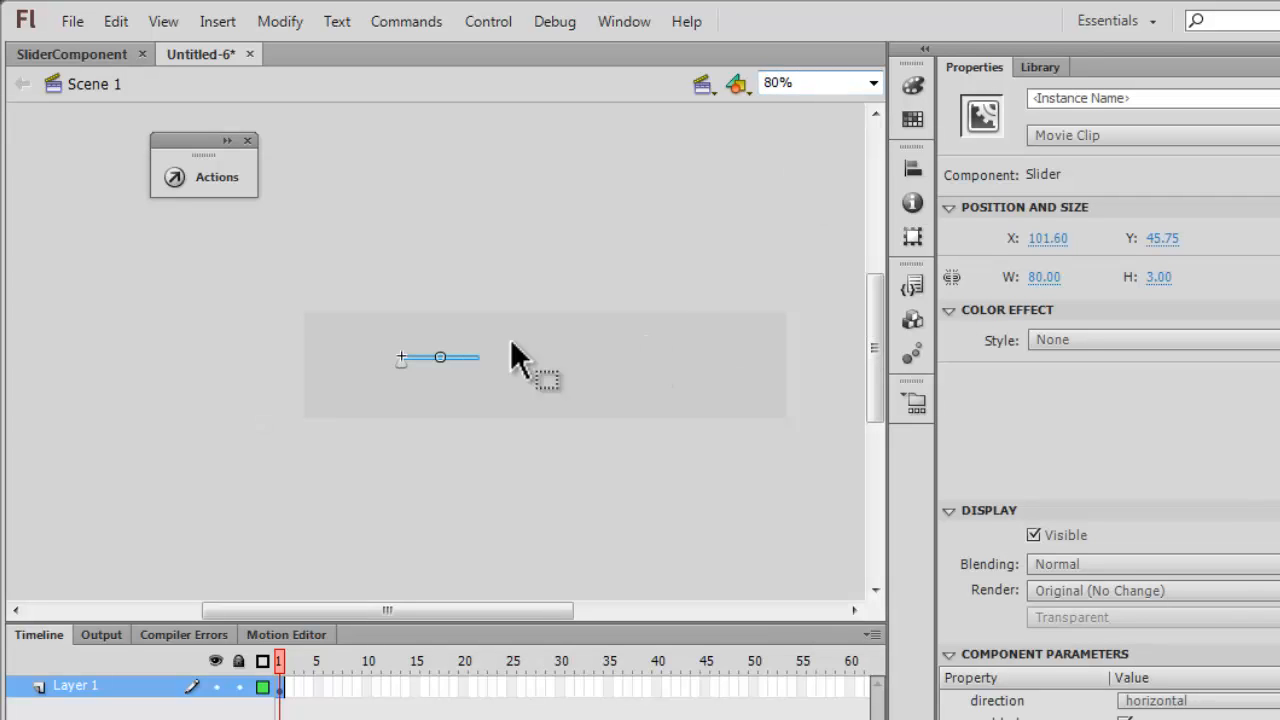
drag(434, 387, 760, 463)
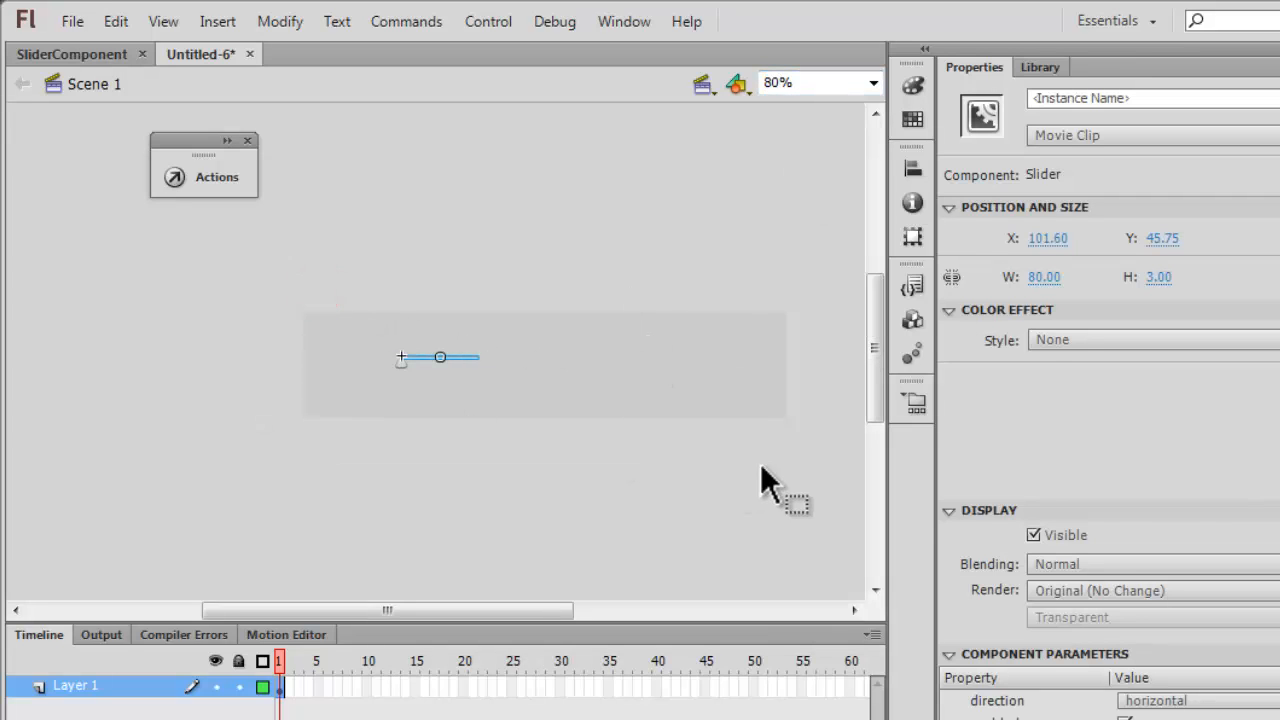
key(Delete)
click(1040, 67)
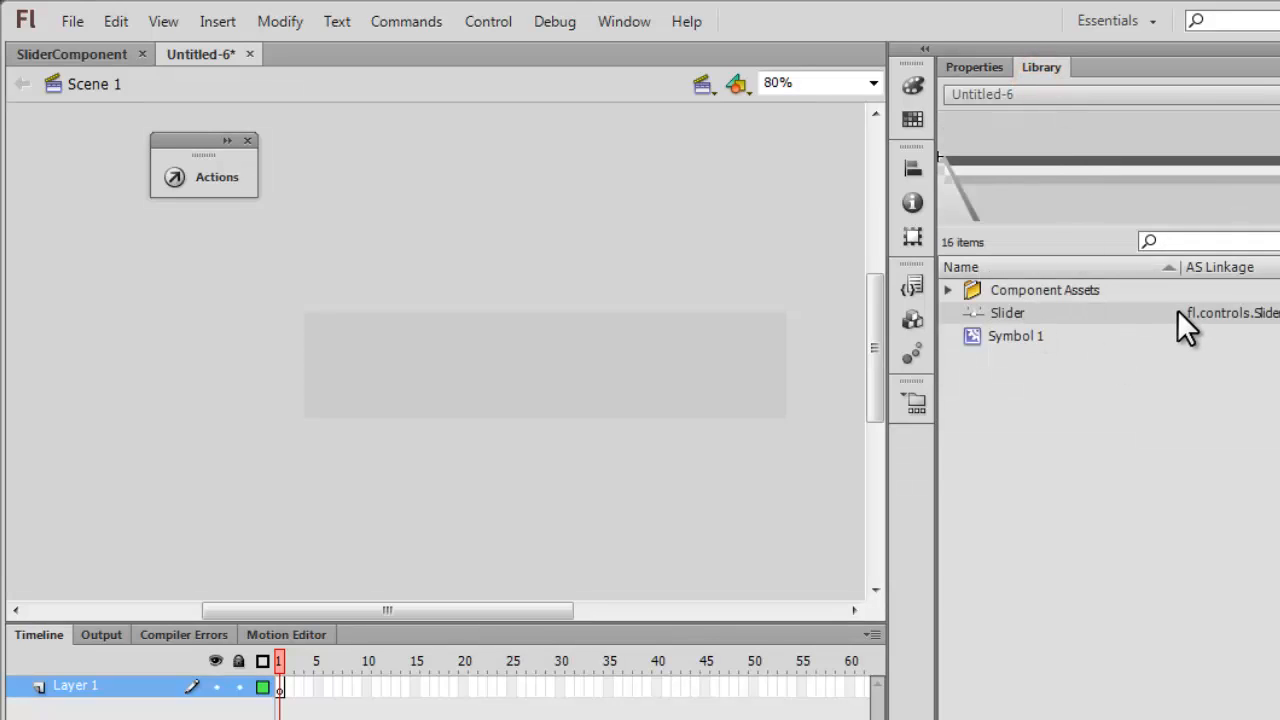
Copy the entire frame 1 ActionScript from the SliderComponent document.
click(61, 53)
click(195, 172)
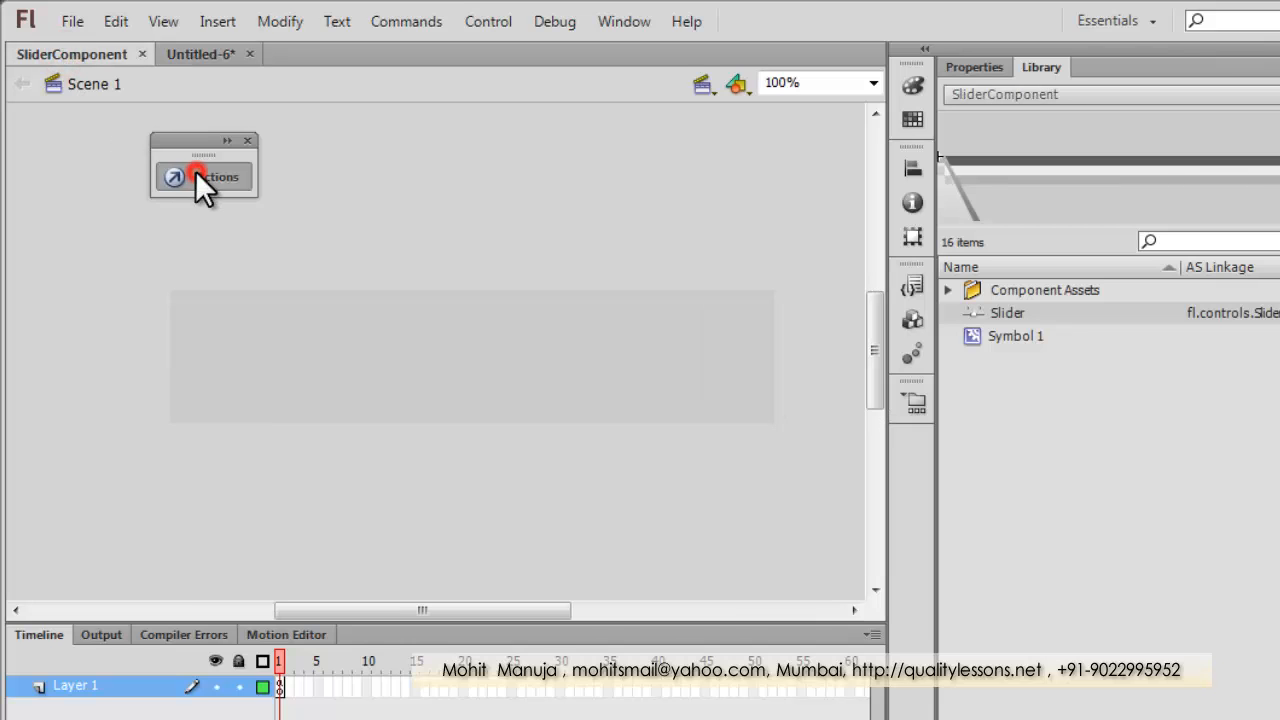
key(ctrl+a)
right_click(665, 399)
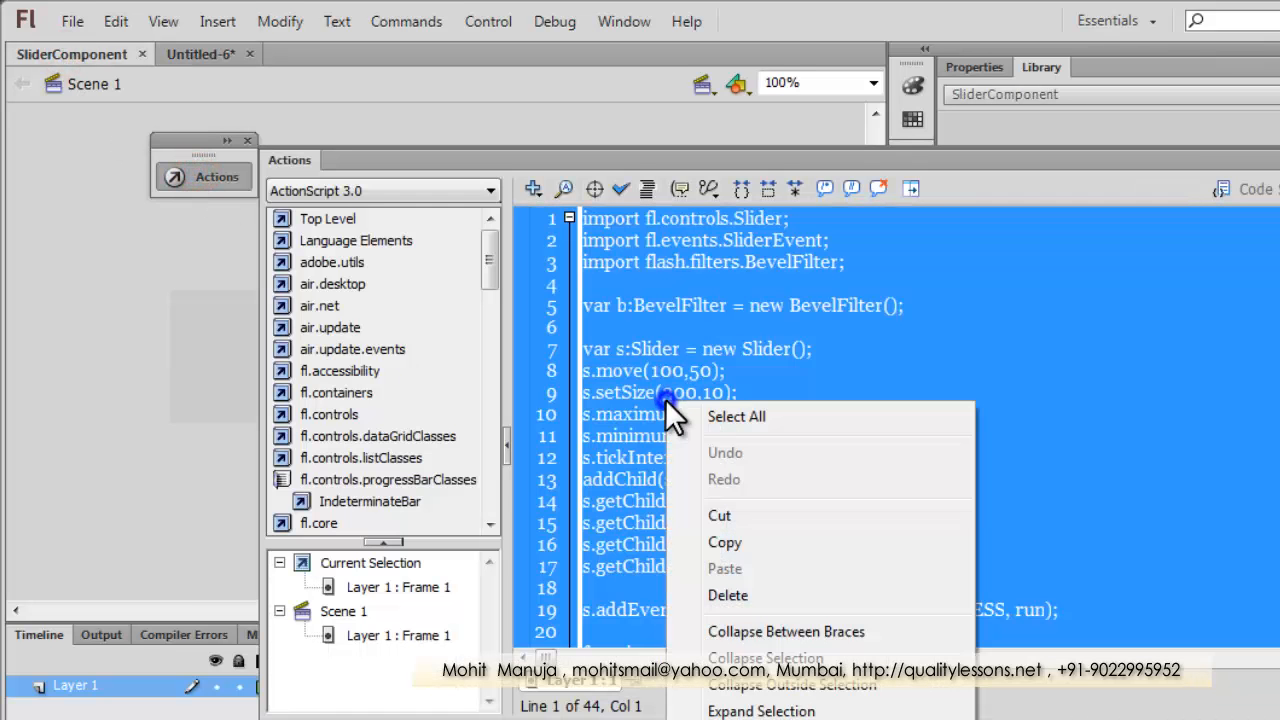
click(727, 540)
Paste the copied slider script into frame 1 of Layer 1 in the Untitled-6 document.
click(186, 54)
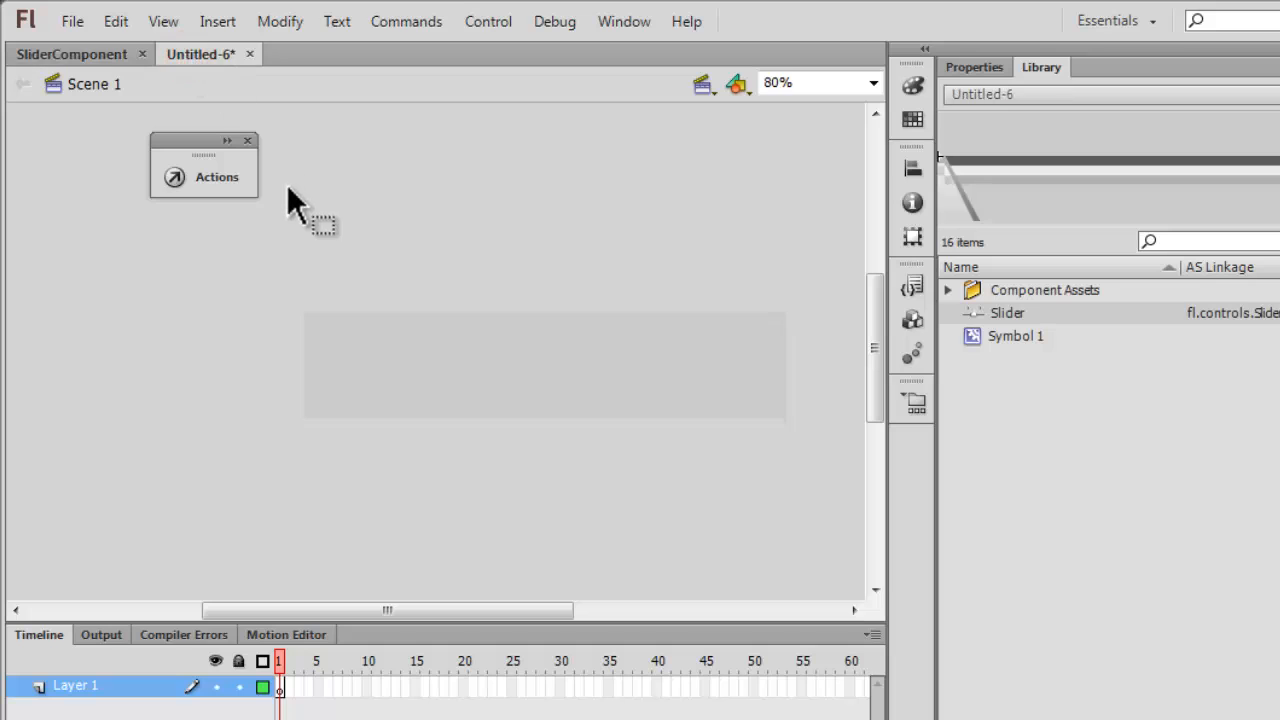
click(213, 171)
right_click(590, 245)
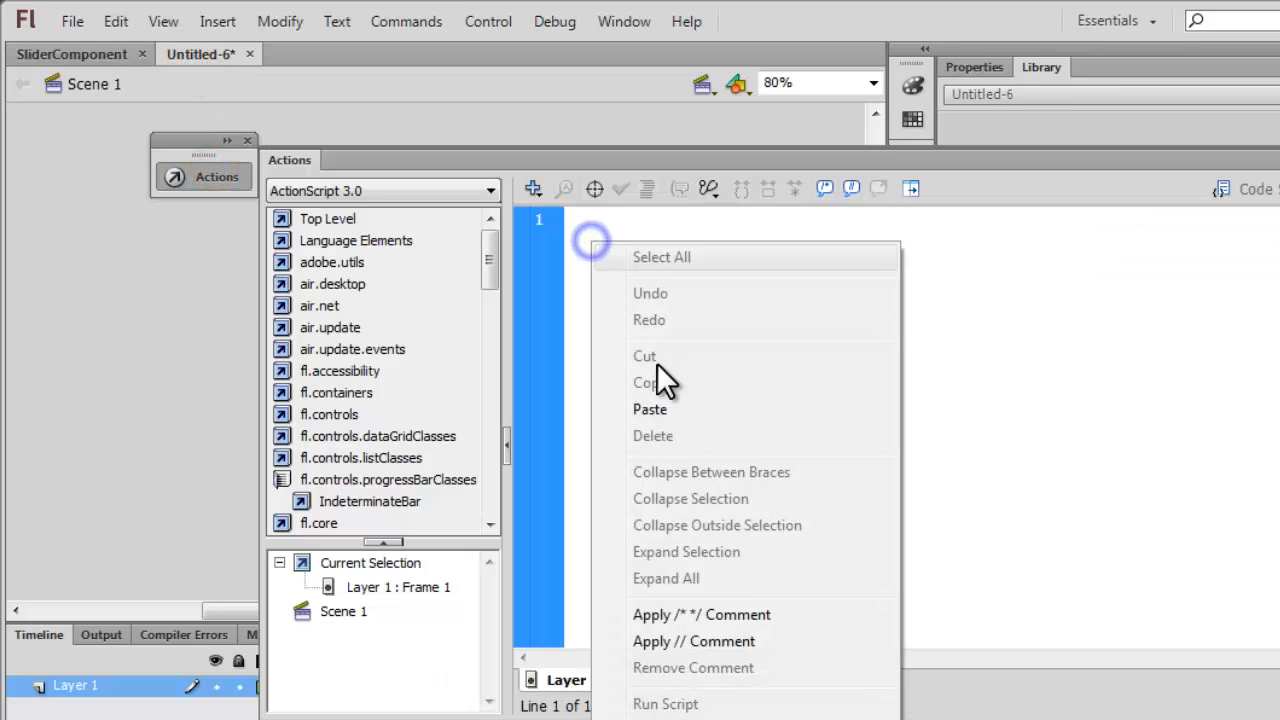
click(650, 409)
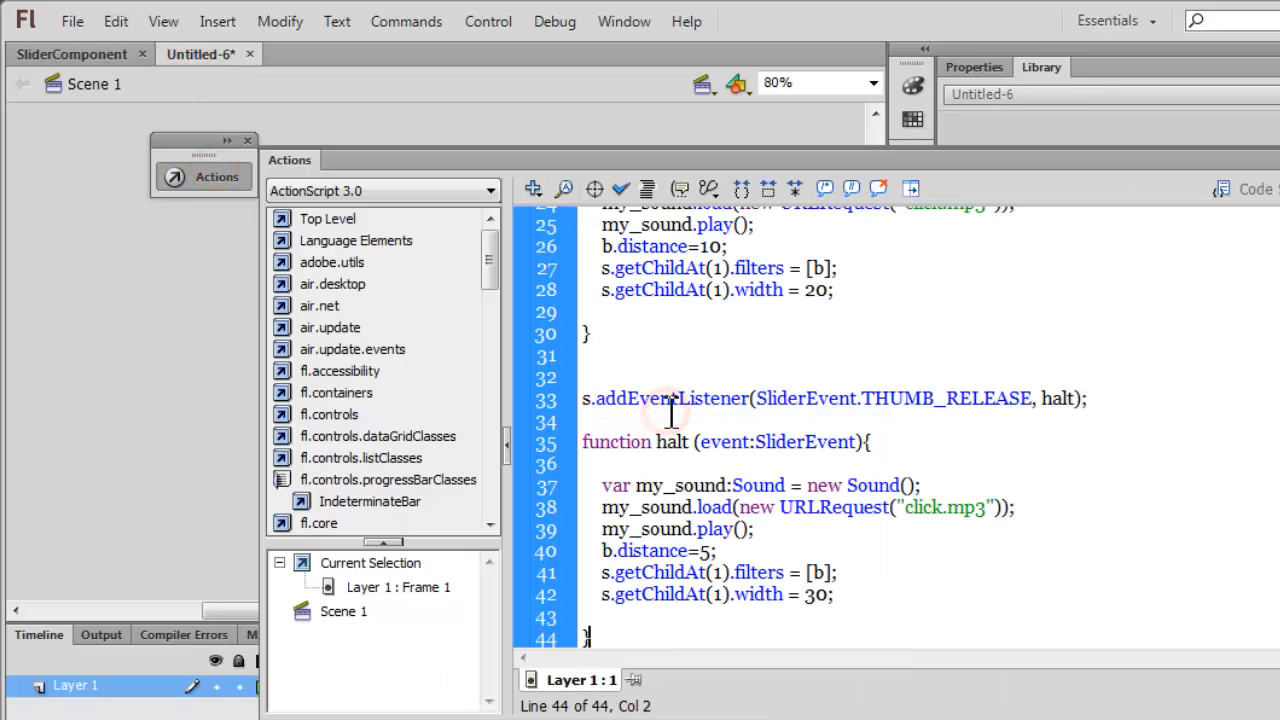
Save the document as newSlider in the NumericStepper folder, as a Flash CS6 Document.
click(74, 28)
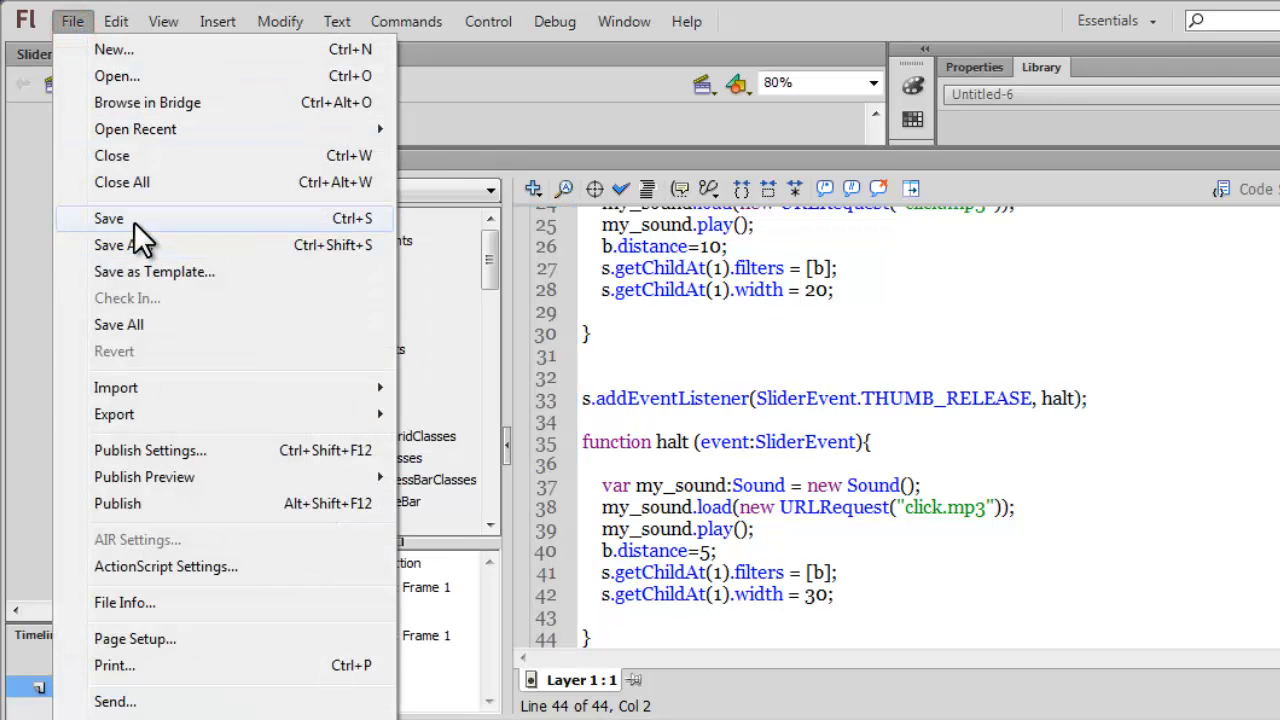
click(134, 220)
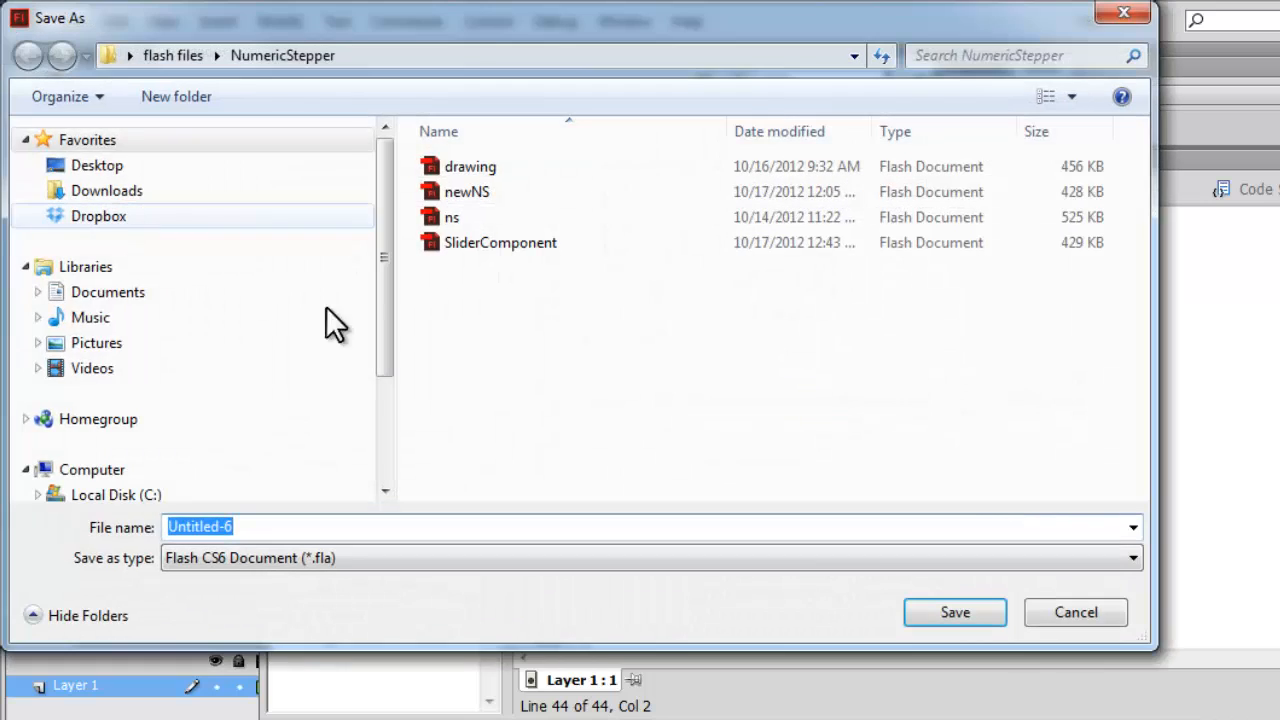
click(465, 188)
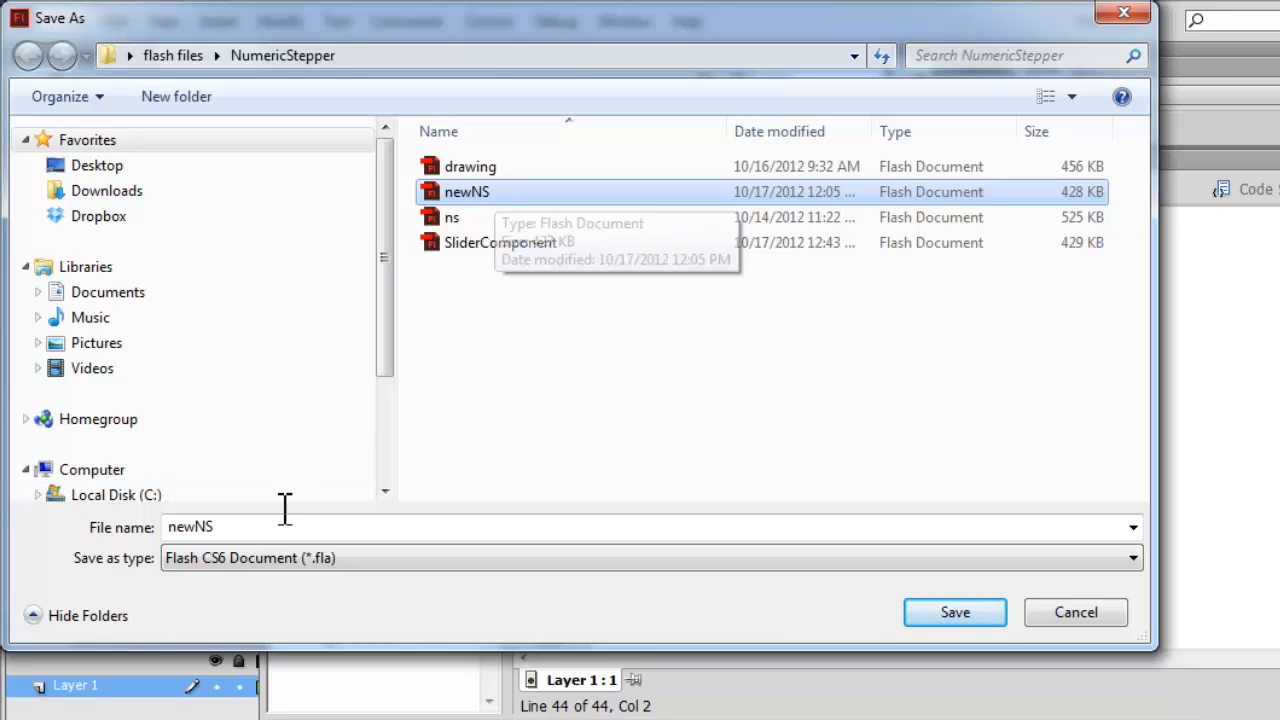
click(255, 527)
click(260, 527)
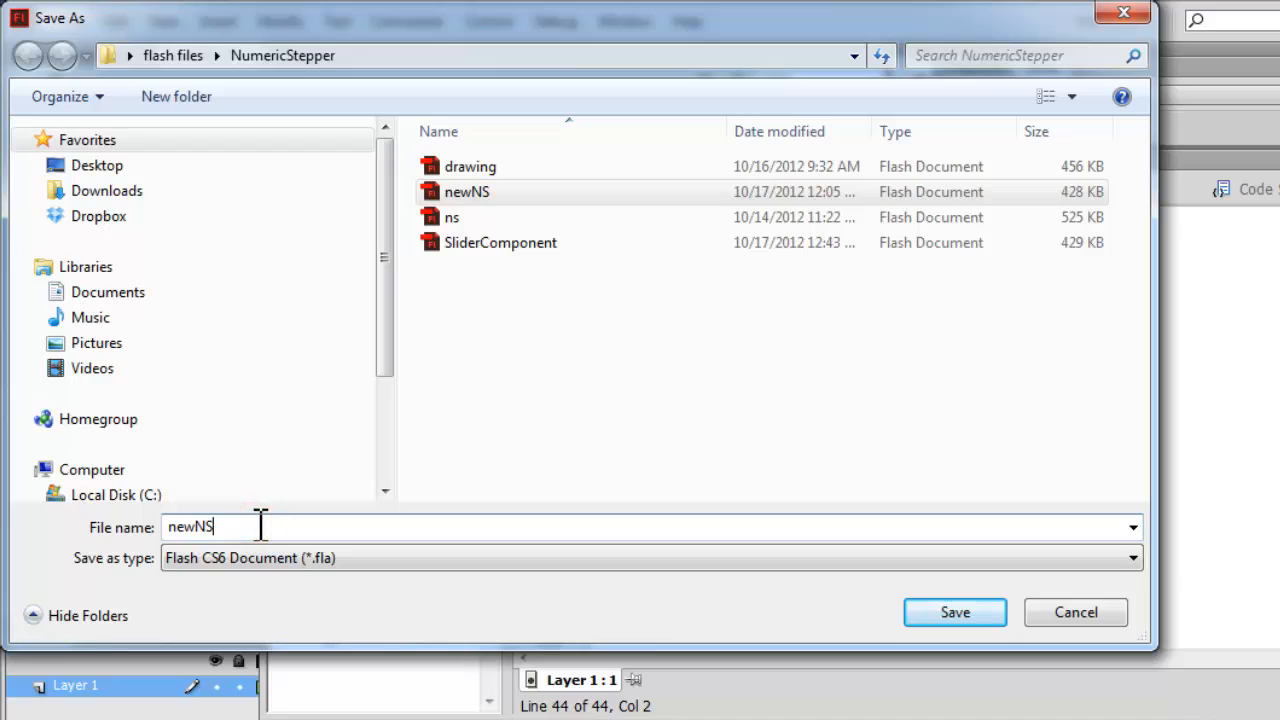
key(BackSpace)
key(BackSpace)
text(S)
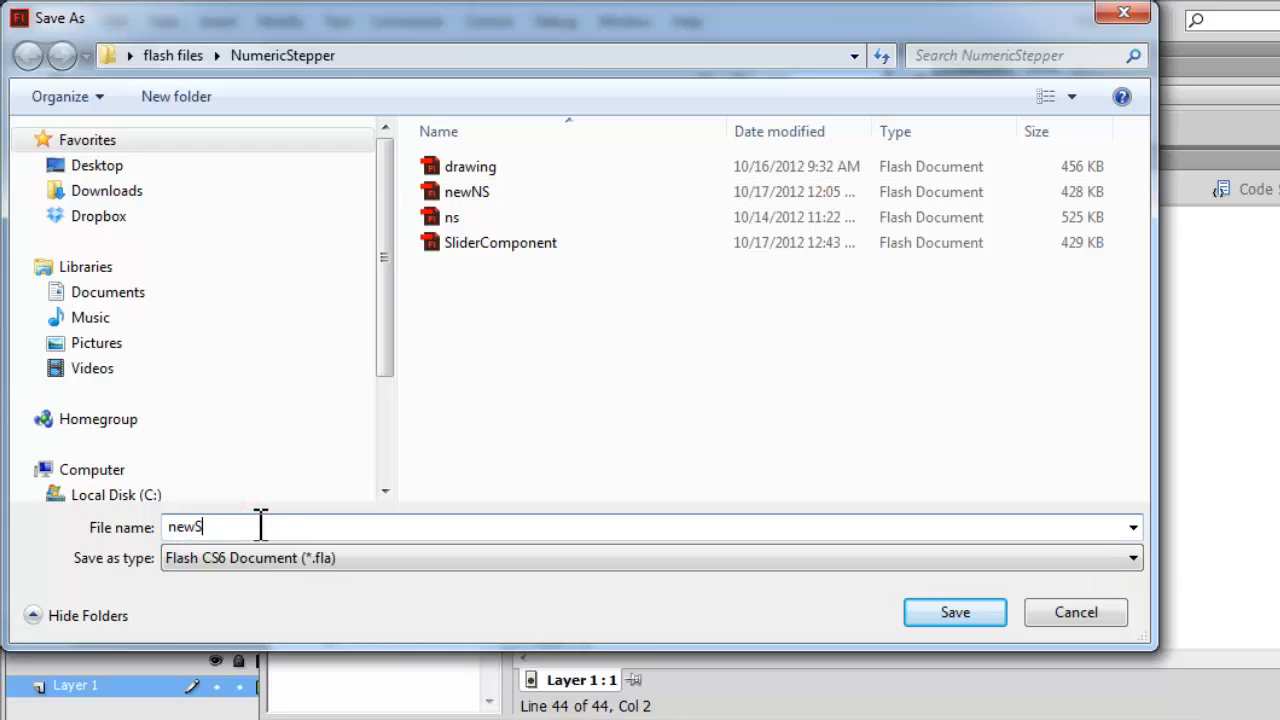
text(lider)
click(950, 610)
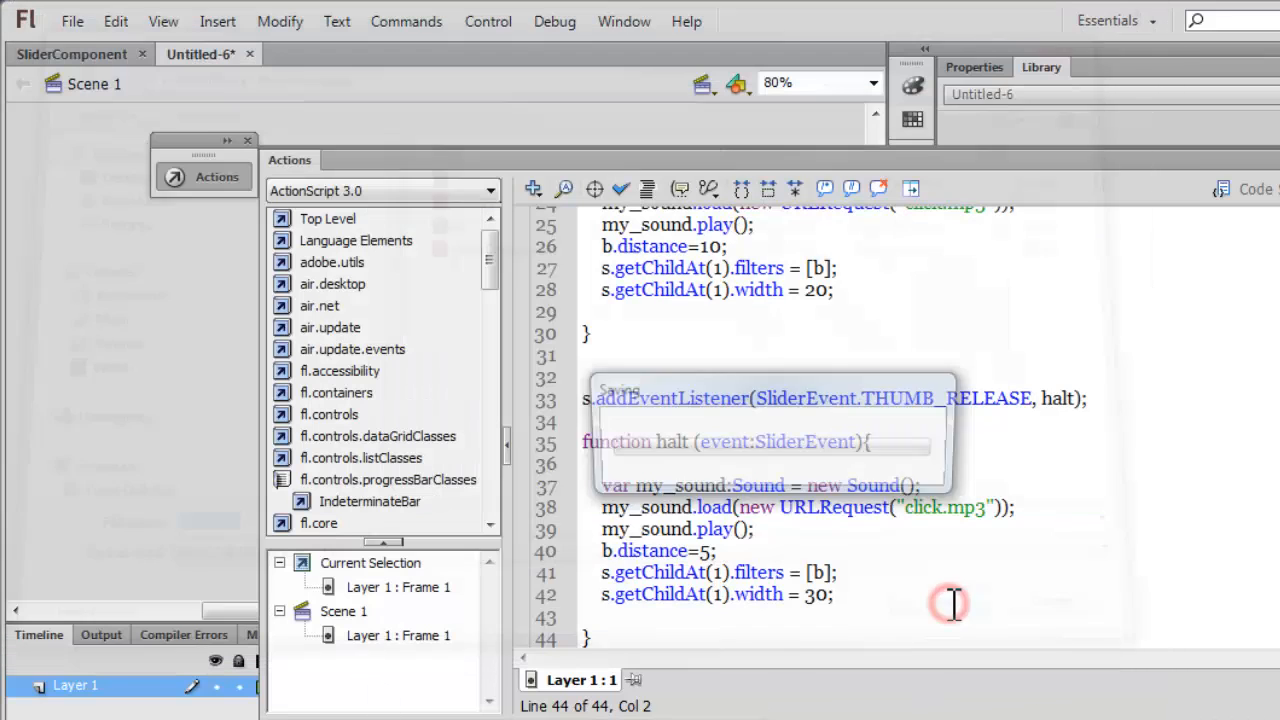
Hide the script editor, test the movie by sliding the custom thumb along its track, and close the preview.
key(F9)
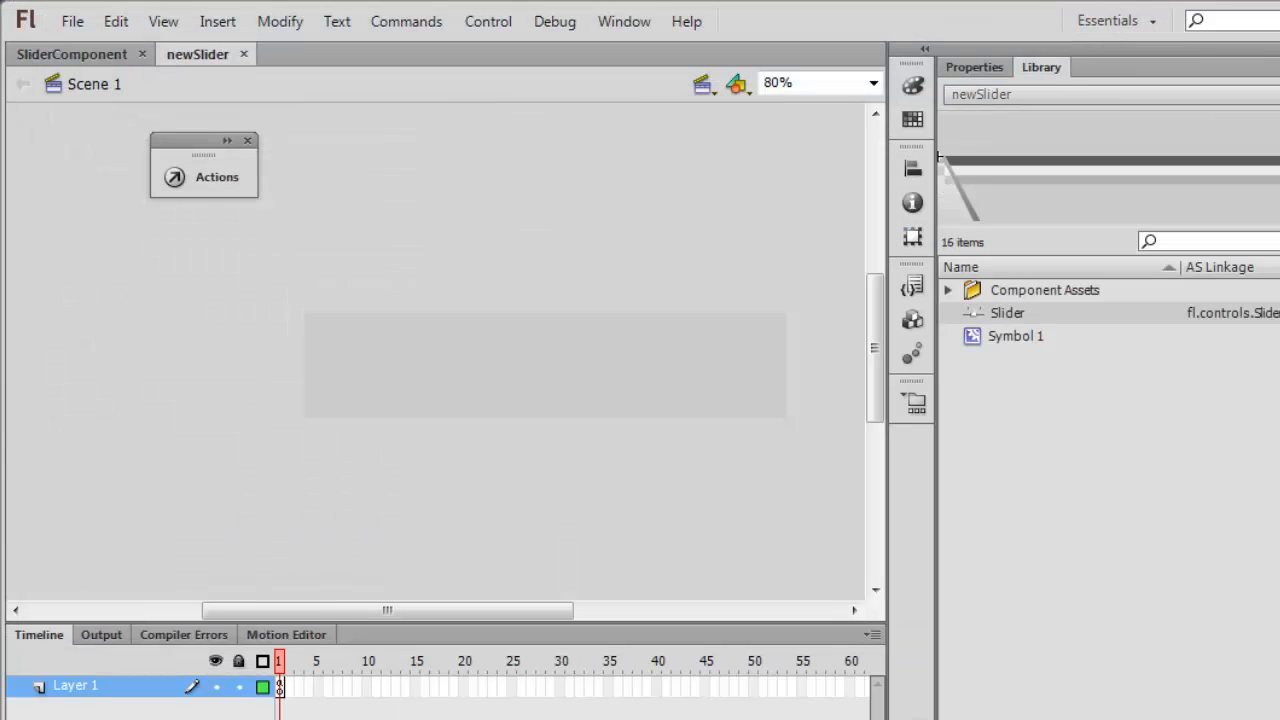
click(776, 493)
key(ctrl+Return)
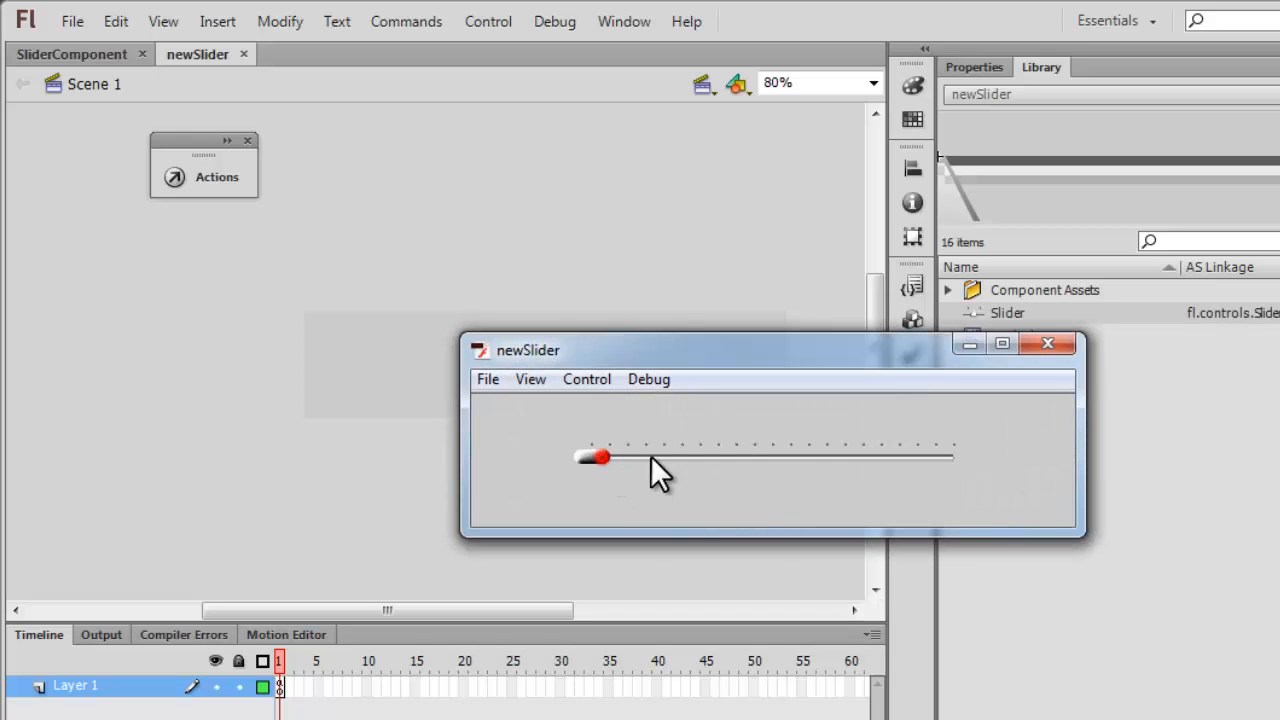
drag(651, 474, 724, 458)
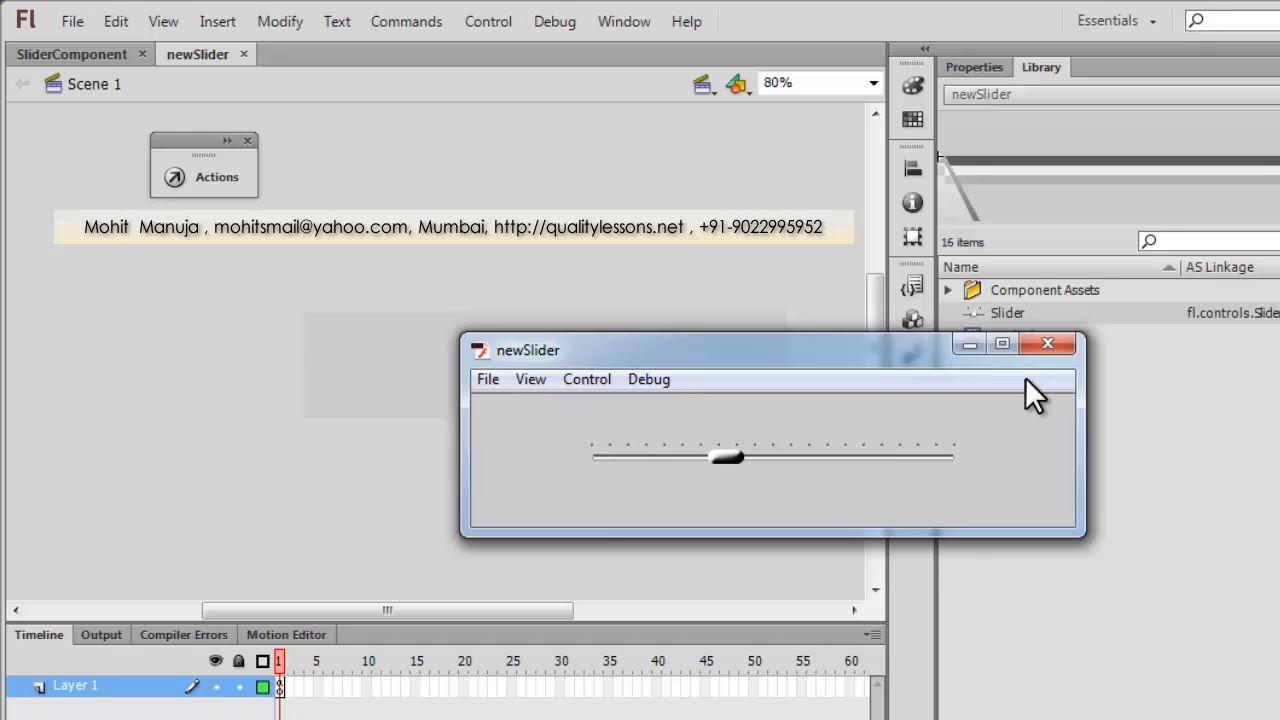
click(1041, 342)
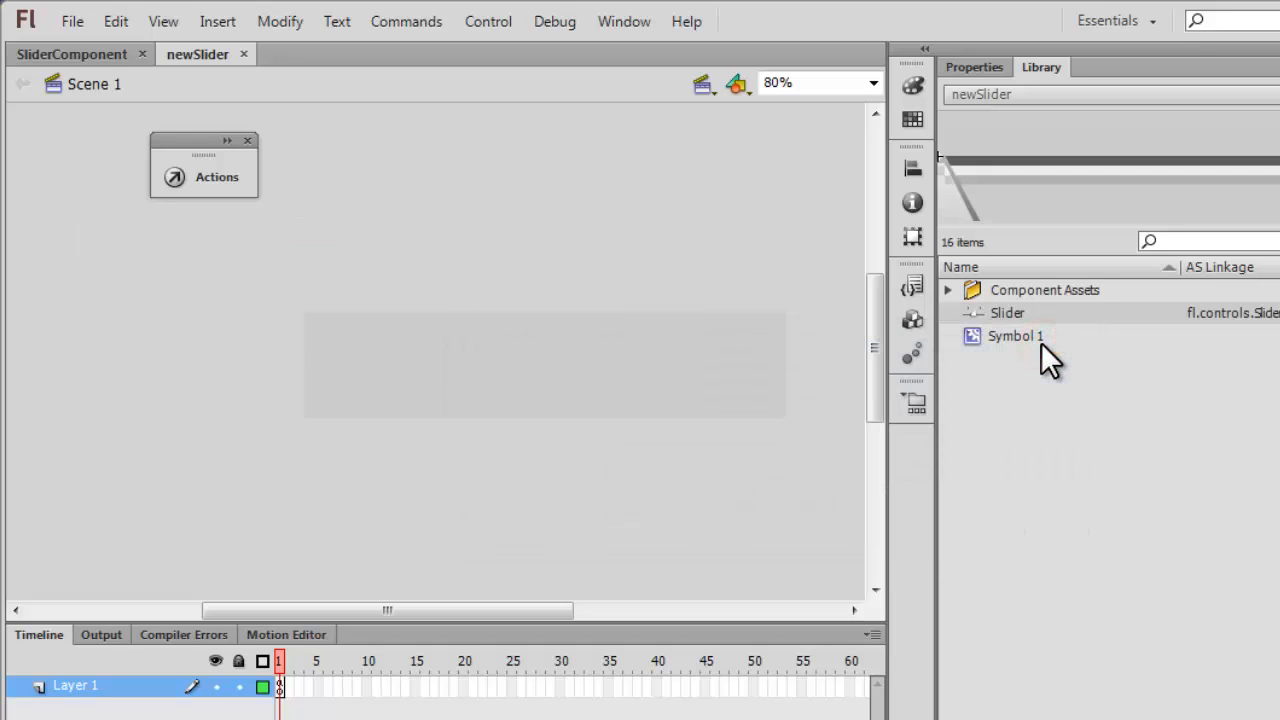